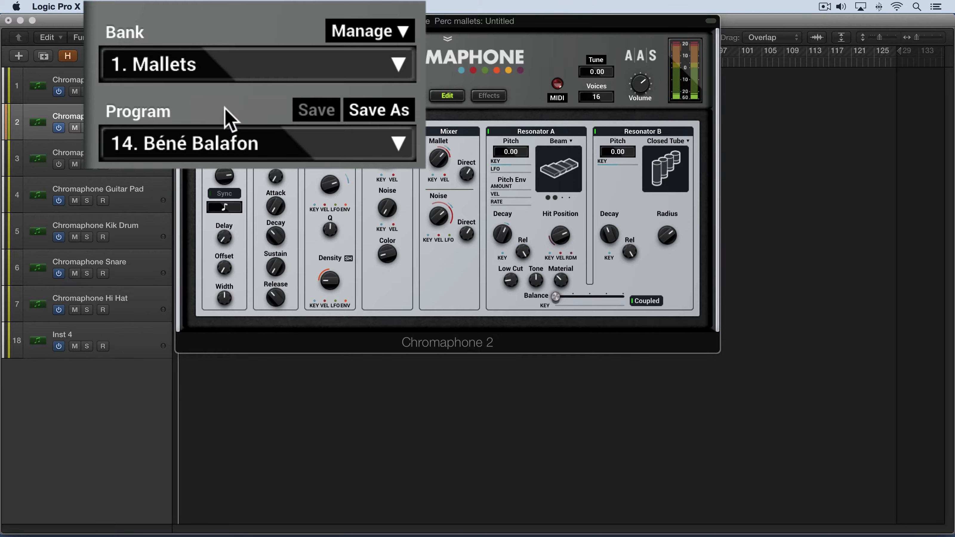
Compare the edited program with its stored version, and save the edited sound as "Moving Mallets" in the 1. Mallets bank.
mouse_move(237, 135)
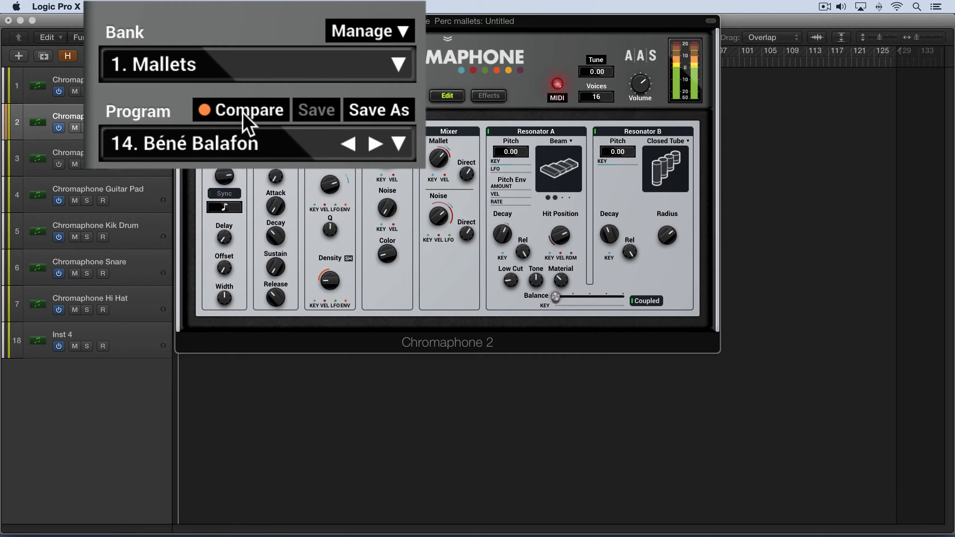
click(246, 120)
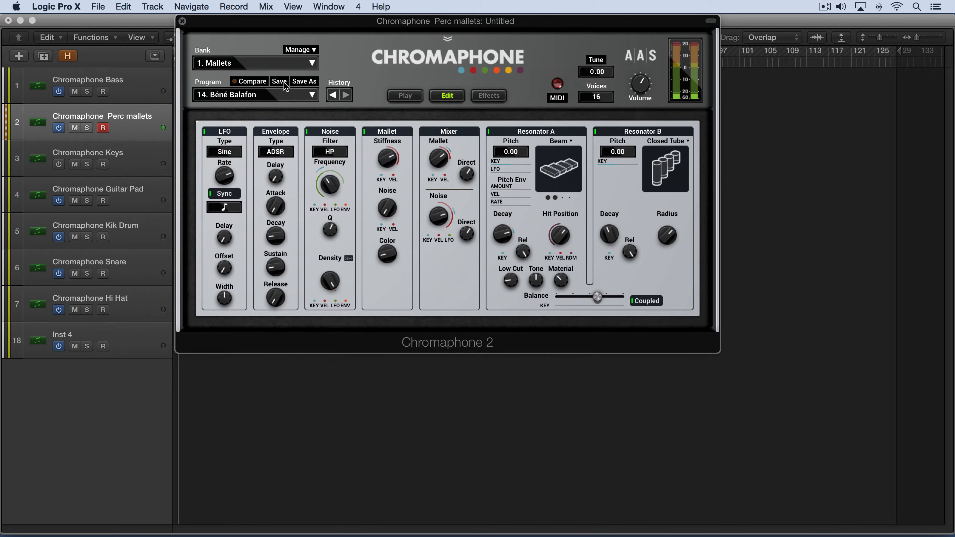
click(305, 83)
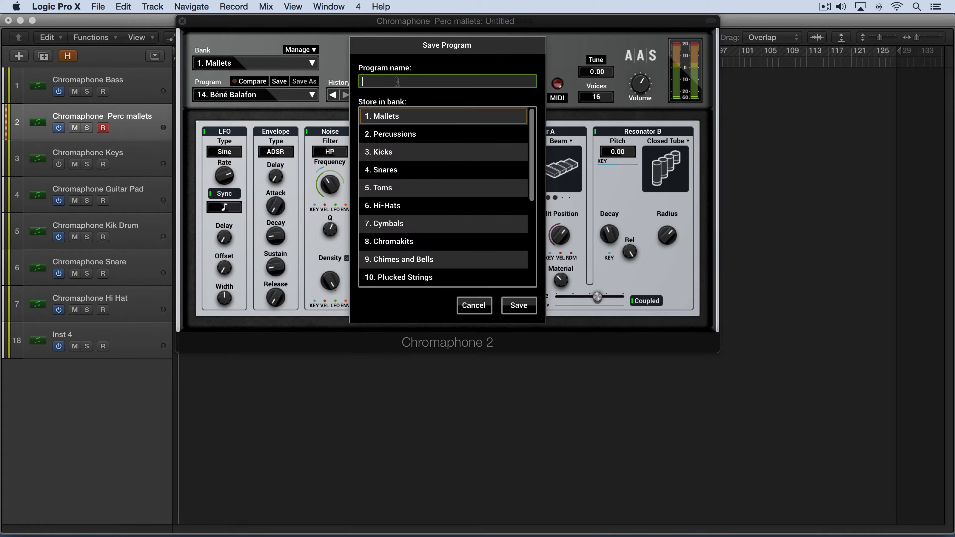
text(Moving Mallets)
click(519, 305)
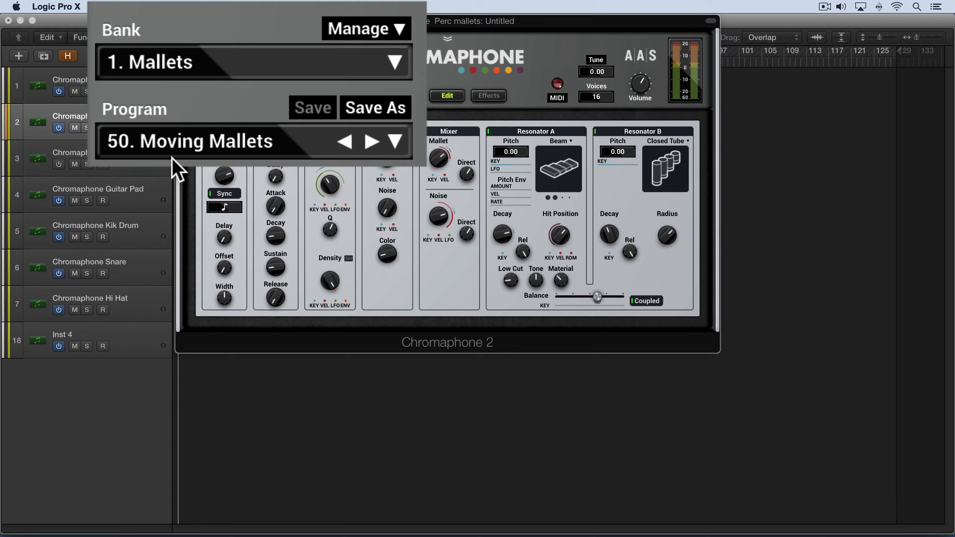
Step back through the programs preceding Moving Mallets and return to 50. Moving Mallets.
click(344, 143)
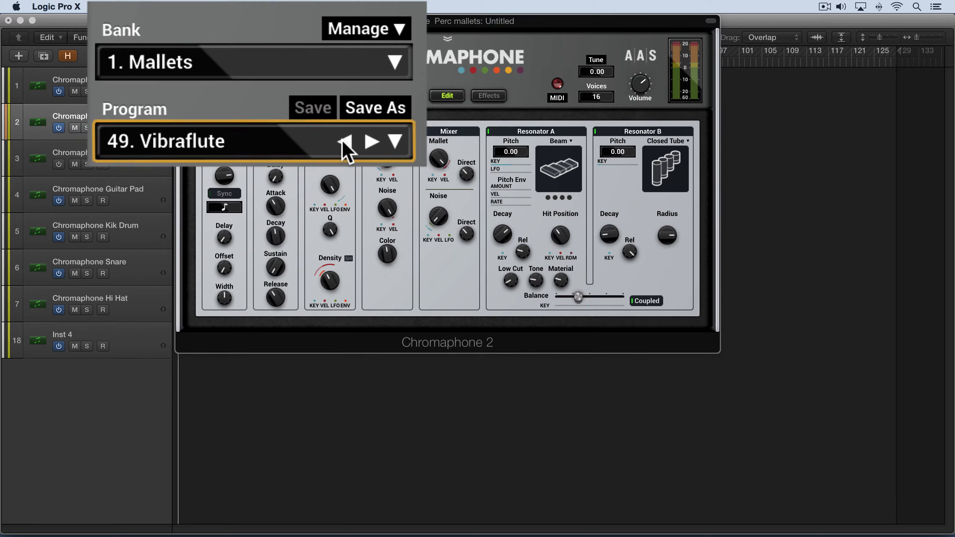
click(346, 145)
click(369, 143)
click(370, 143)
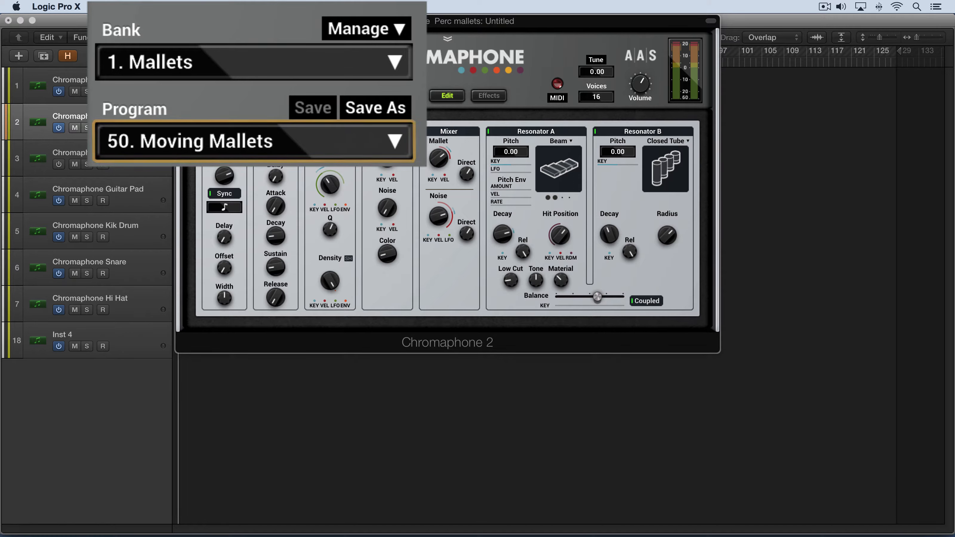
Move backward through the Mallets programs to 45. Glass Breath.
key(Up)
key(Up)
key(Up)
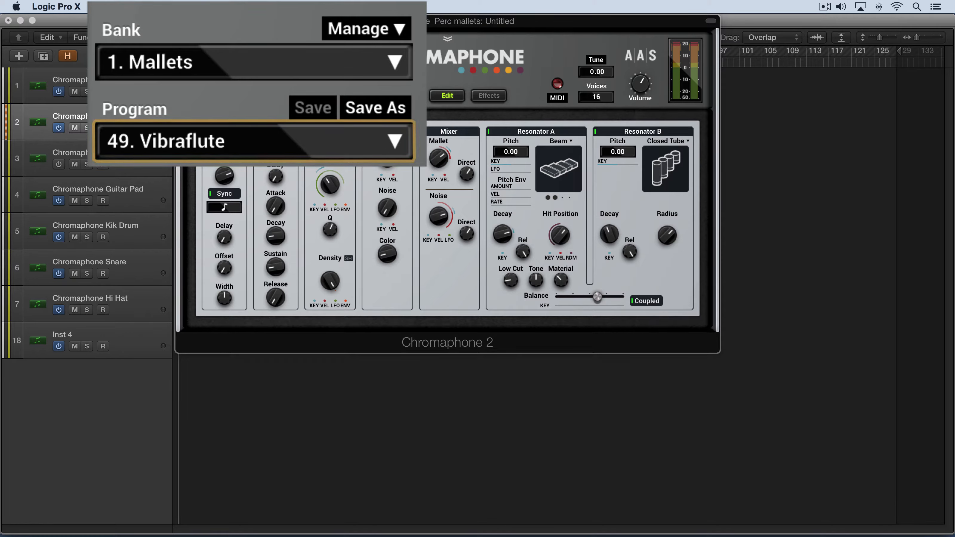
key(Up)
key(Up)
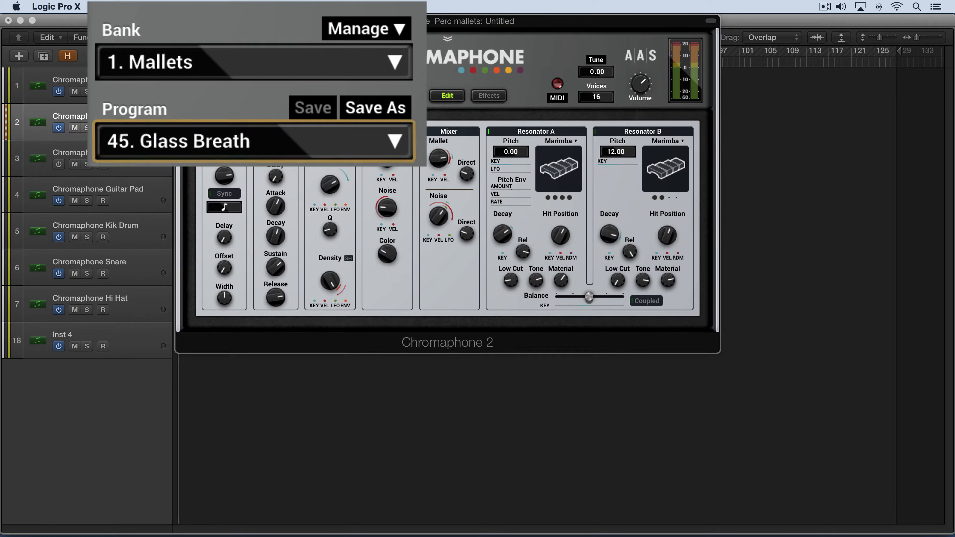
key(Down)
key(Up)
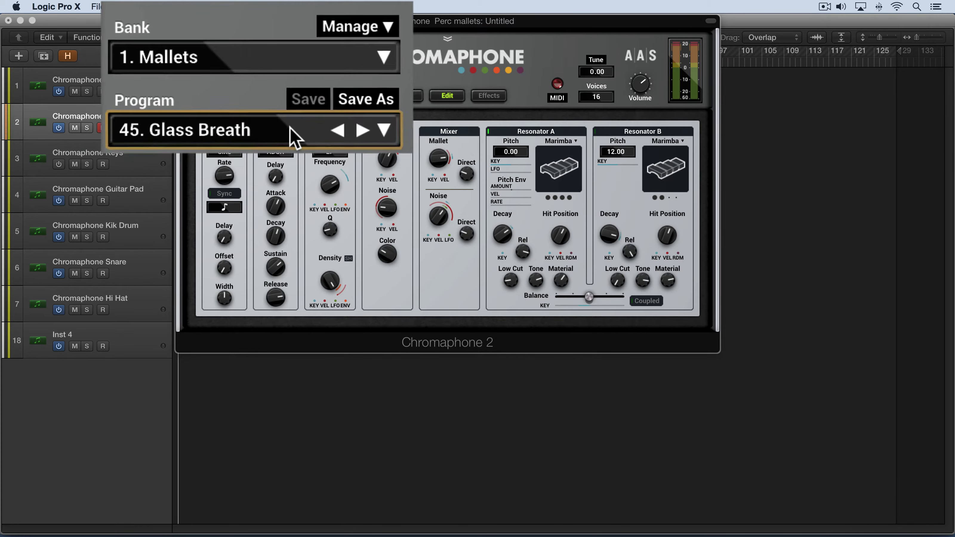
Load the program 40. Electric Wood from the Mallets program list.
click(269, 97)
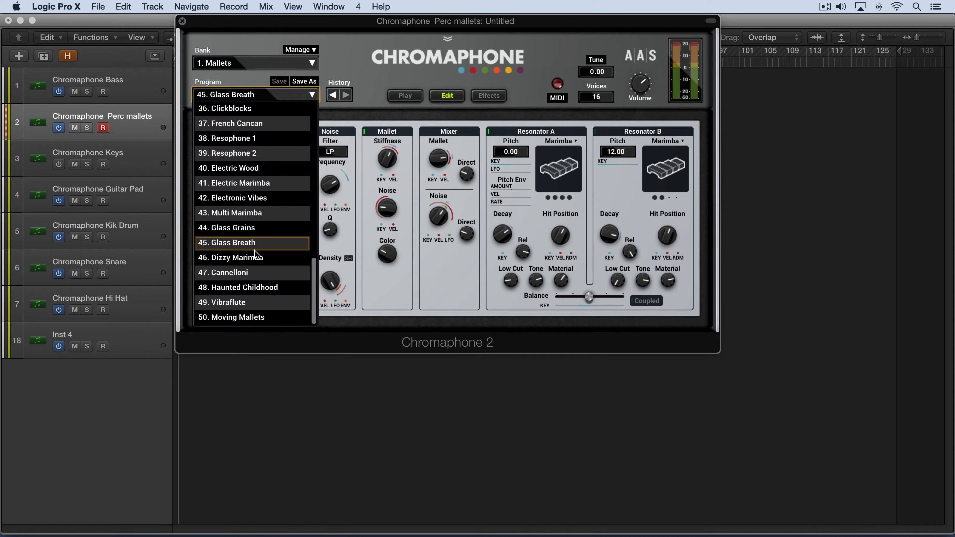
key(Up)
key(Up)
key(Up)
key(Up)
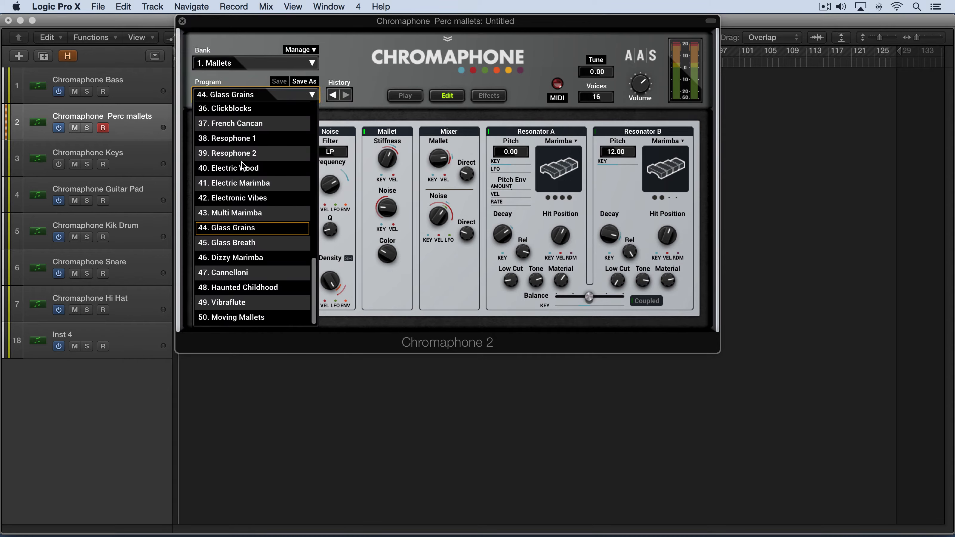
key(Up)
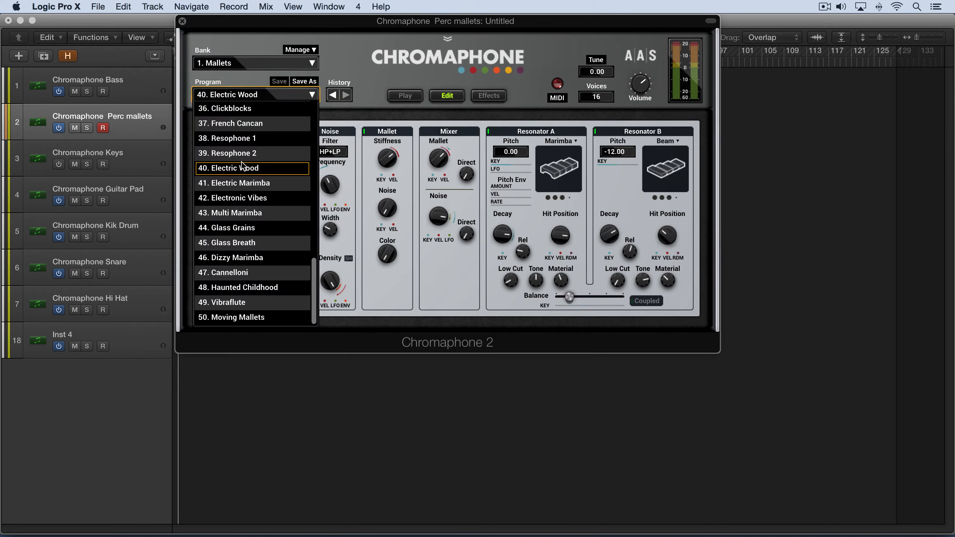
click(242, 167)
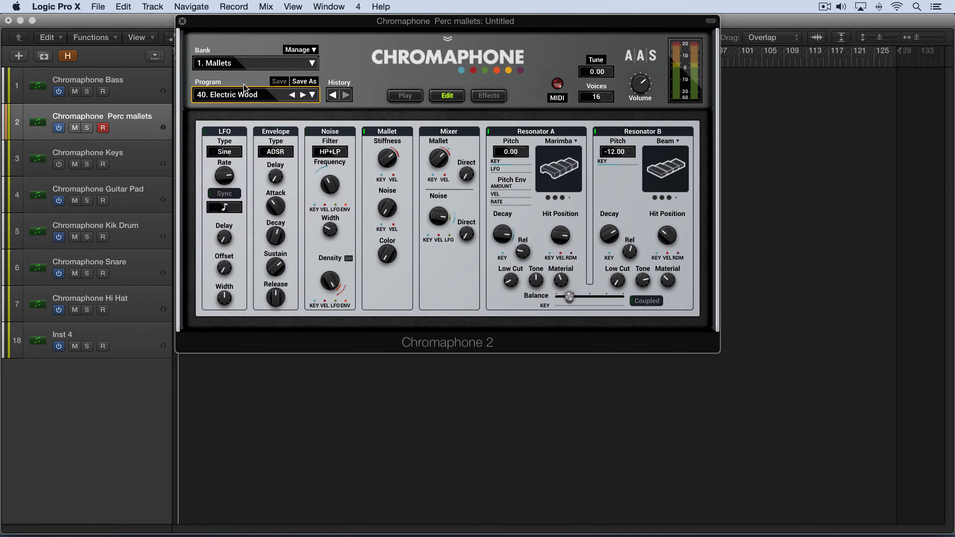
Load the 4. Snares bank and advance from it to the 8. Chromakits bank.
click(251, 63)
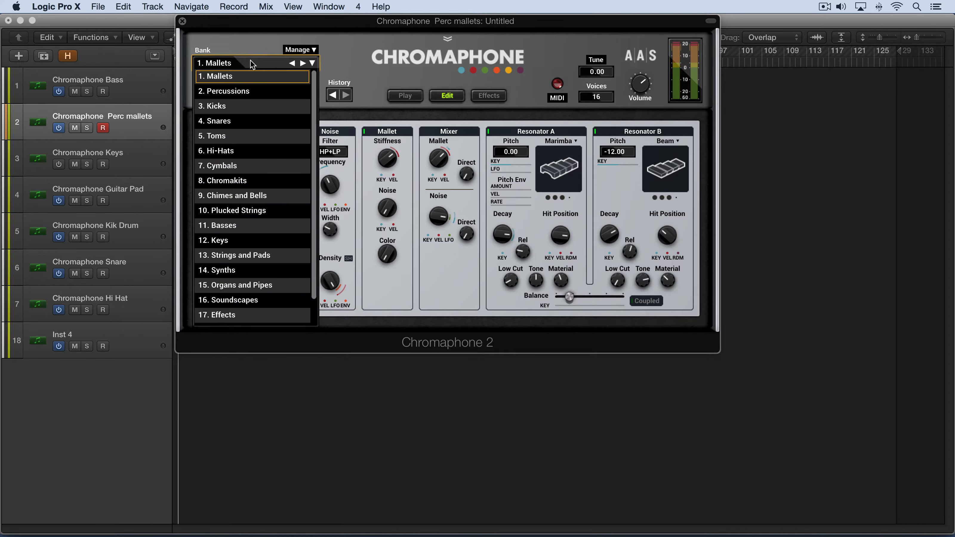
click(230, 121)
click(235, 65)
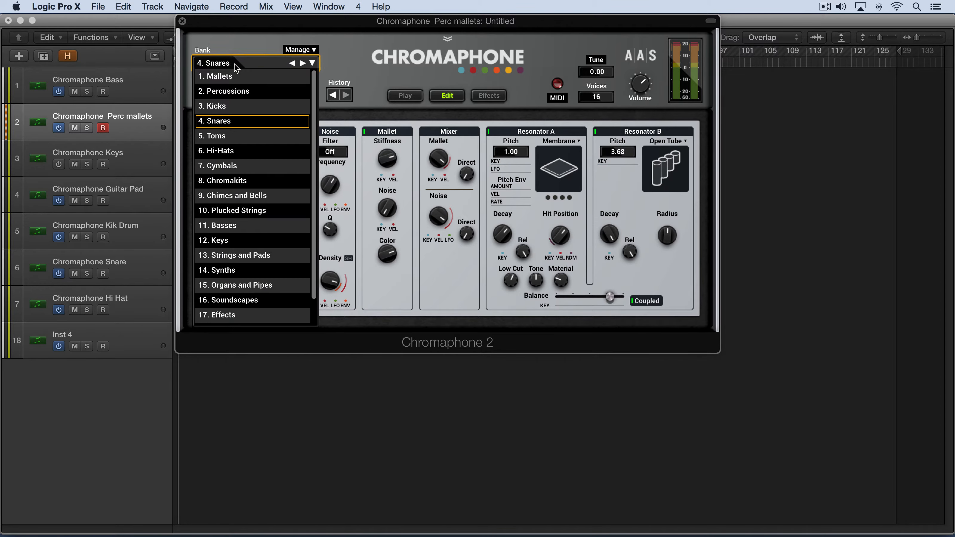
key(Down)
key(Down)
key(Down)
key(Down)
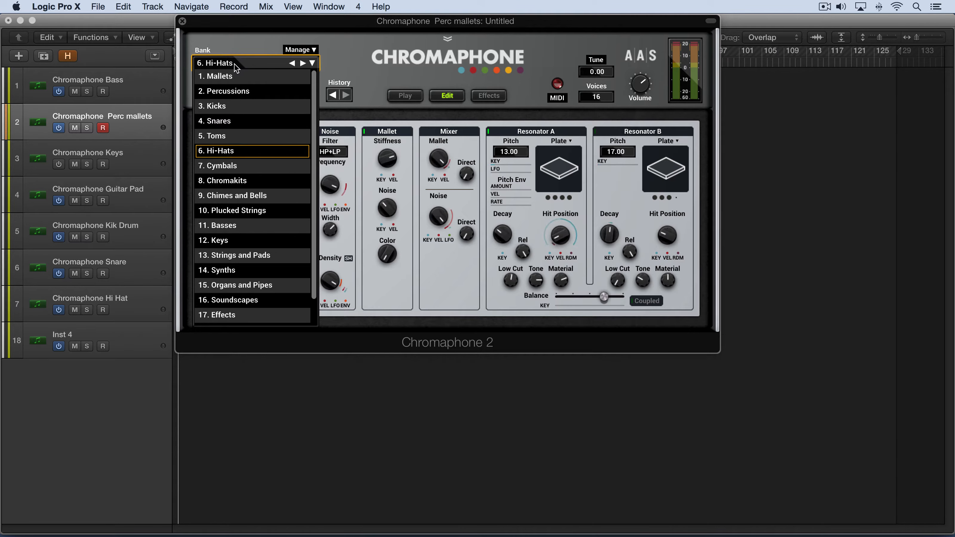
key(Return)
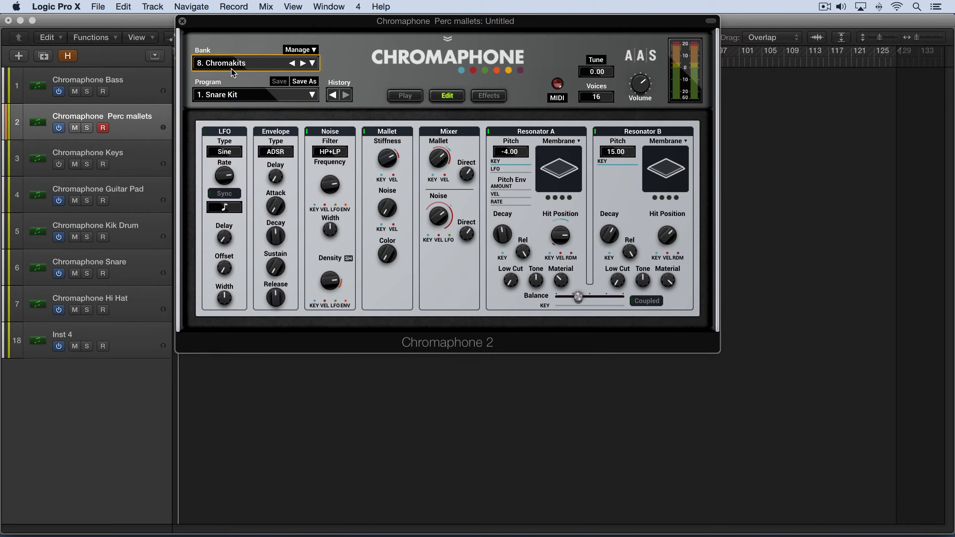
Move forward through the sound banks to 11. Basses.
key(Down)
key(Down)
key(Down)
key(Down)
key(Up)
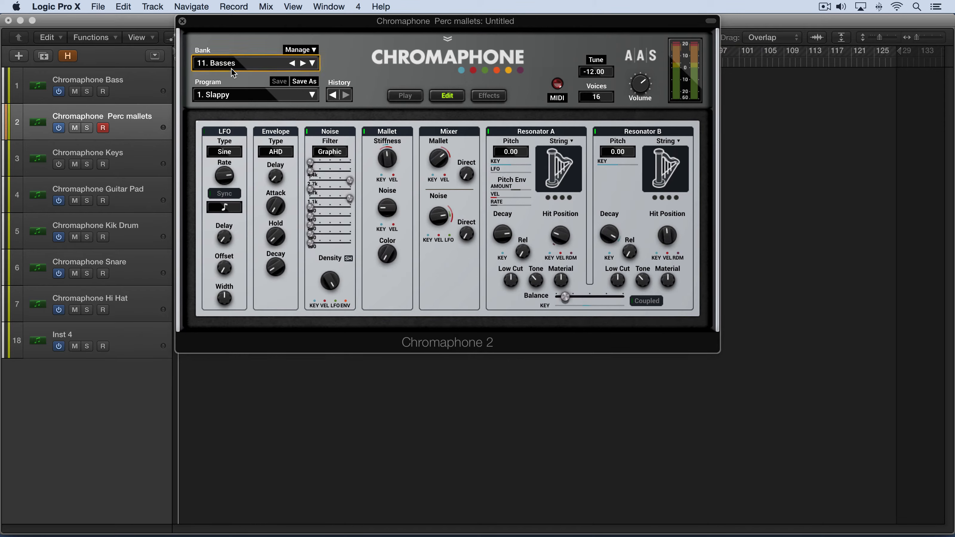
key(Up)
key(Down)
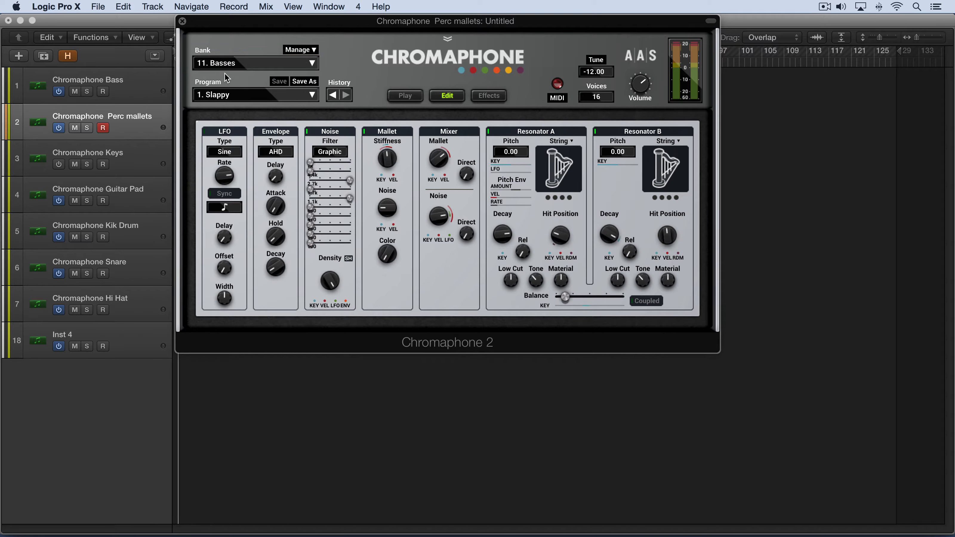
Open the bank and program manager and load 4. Double-String Flange from the 10. Plucked Strings bank.
click(304, 50)
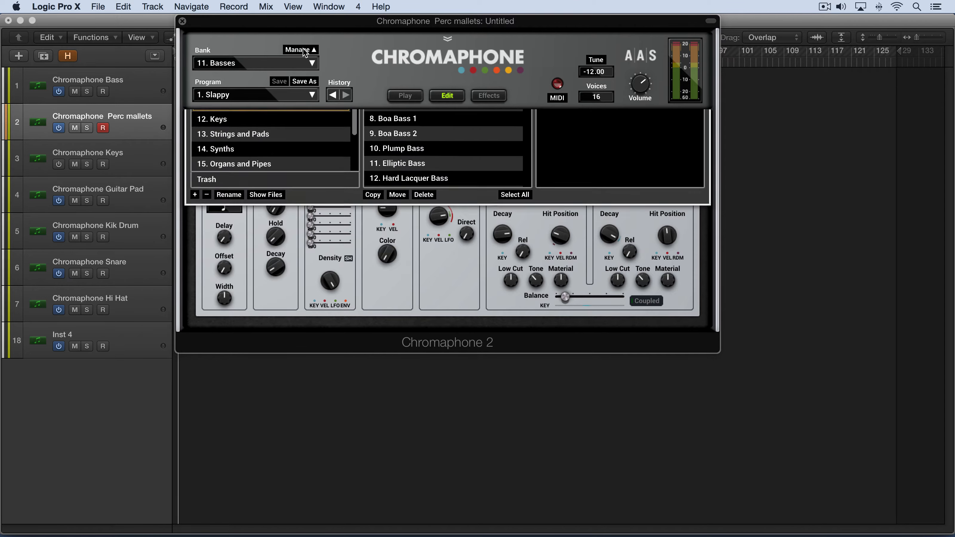
click(304, 50)
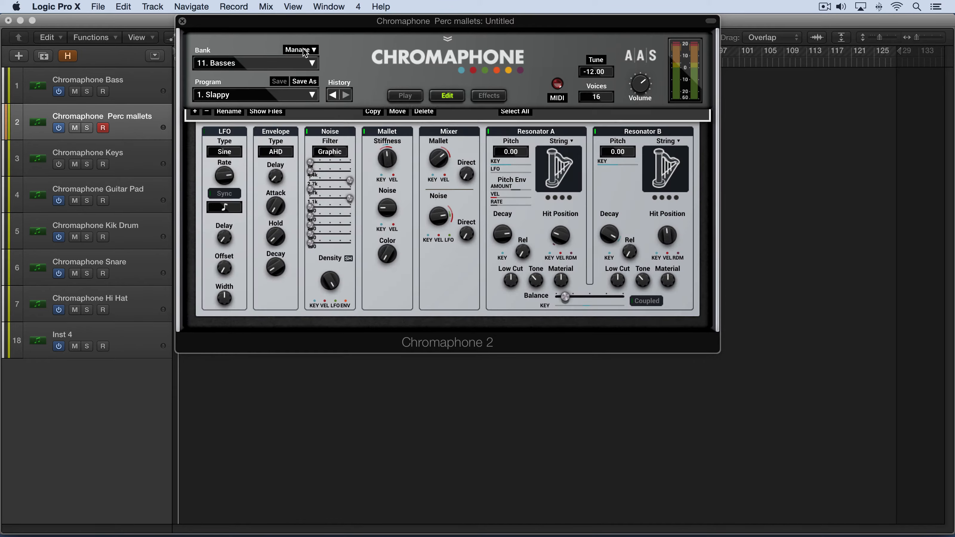
click(304, 50)
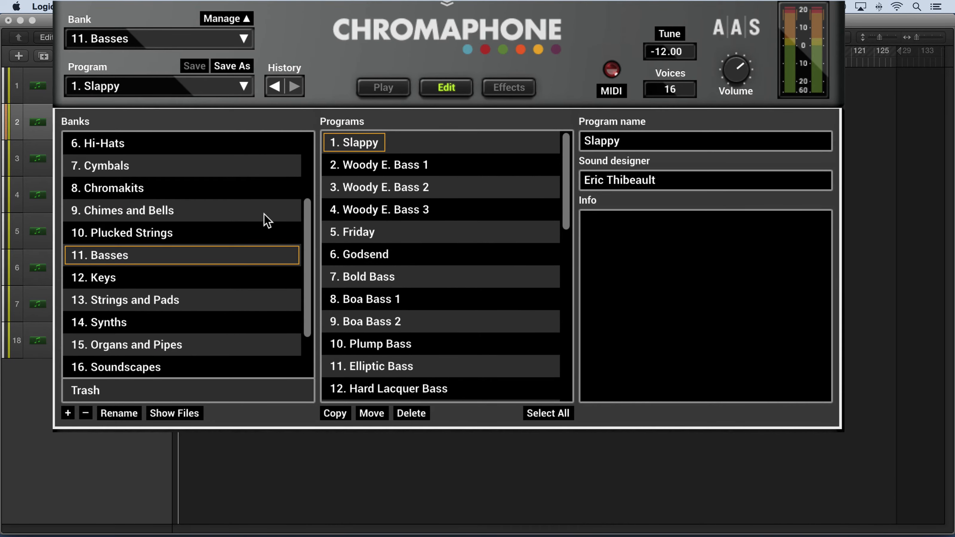
click(124, 235)
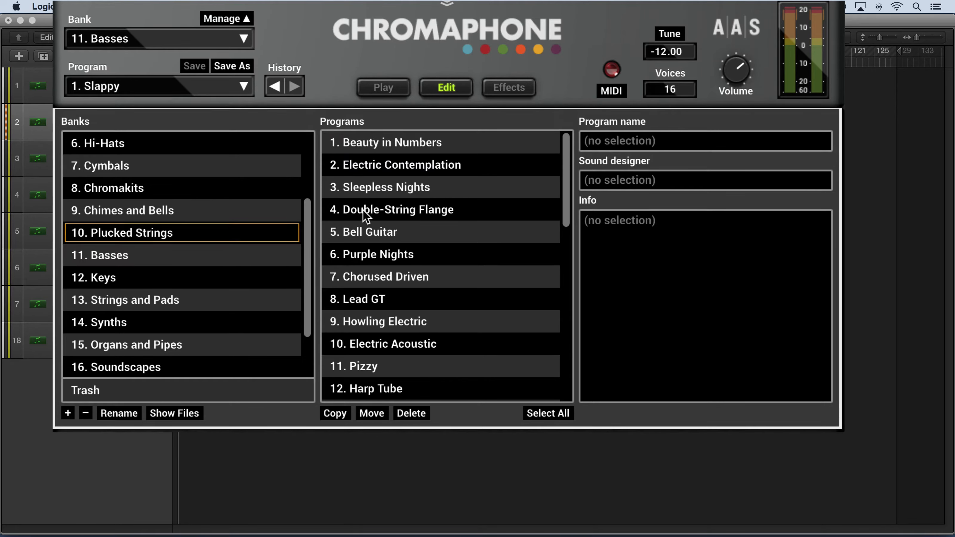
click(420, 206)
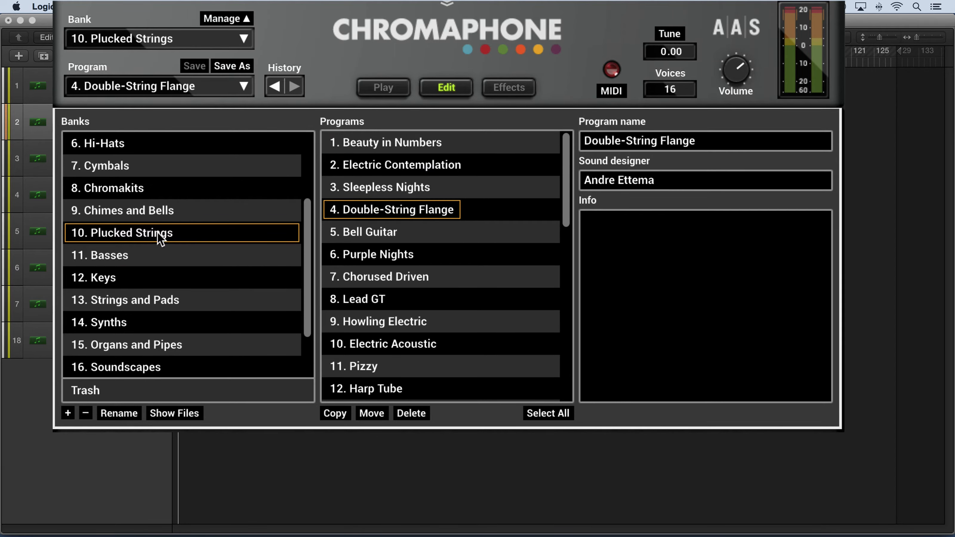
Create a new bank named "My Bank of Sounds".
click(101, 256)
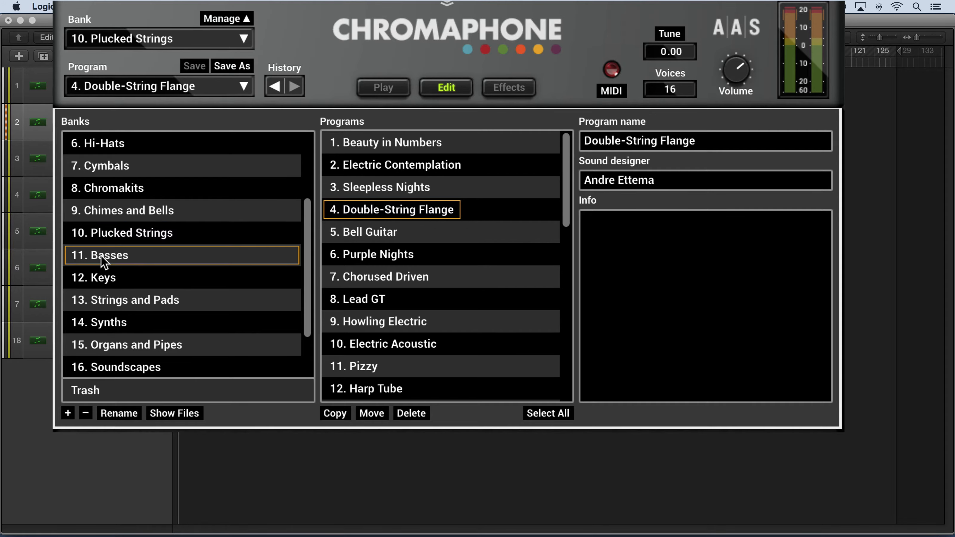
click(68, 413)
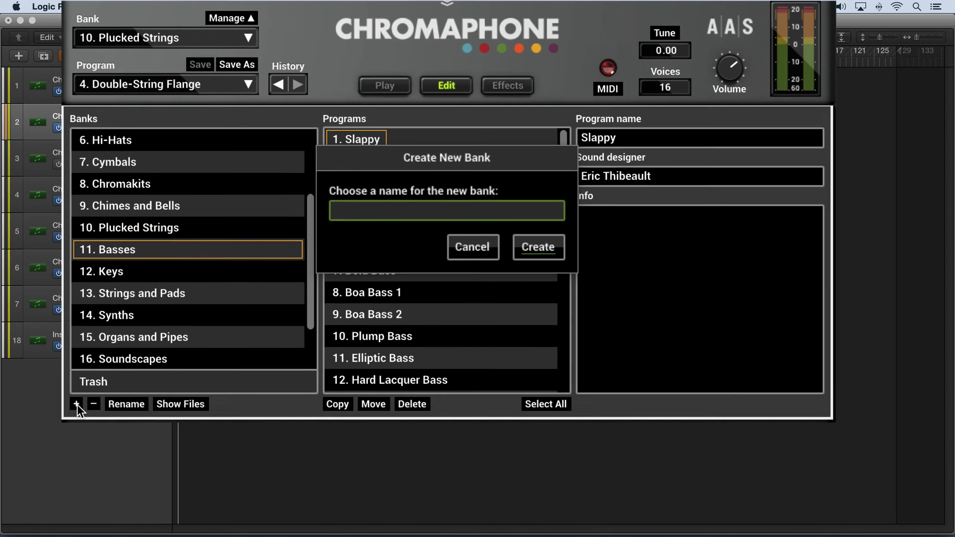
text(My Bank of)
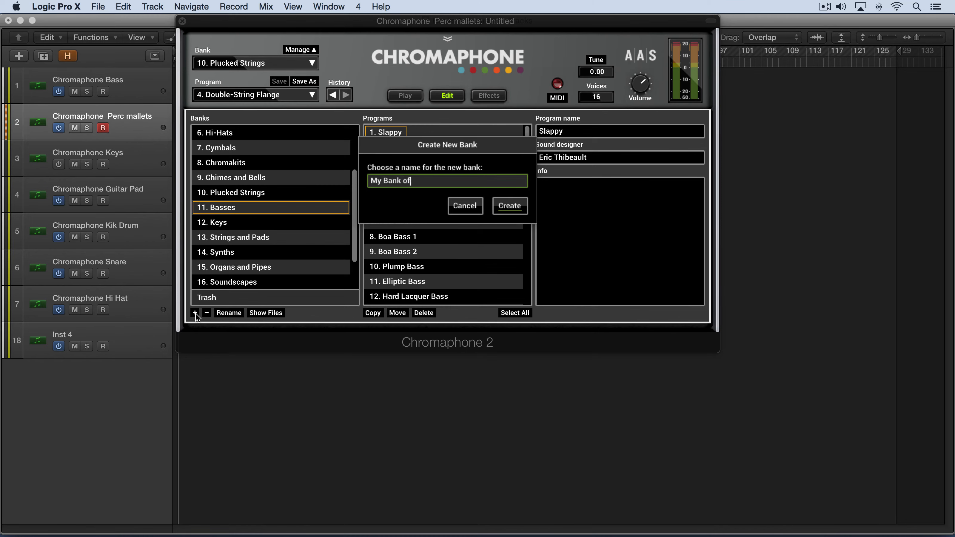
key(Return)
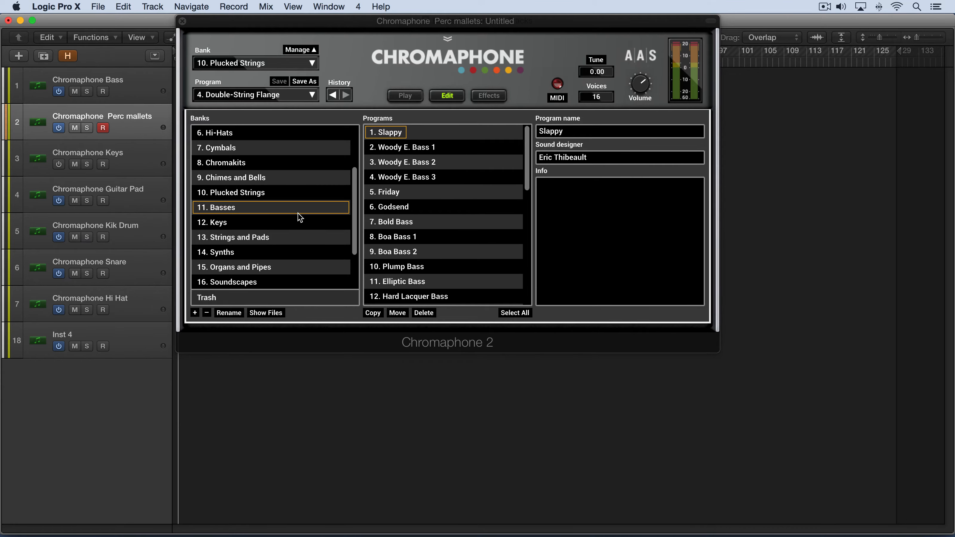
Find the new My Bank of Sounds in the bank list and rename it "20. My Bank of Sounds".
drag(353, 257, 351, 291)
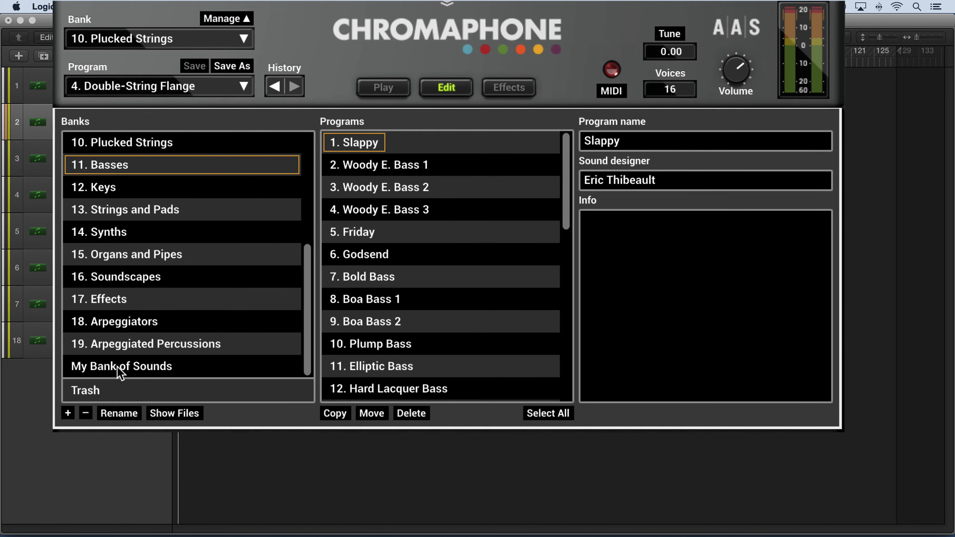
click(119, 367)
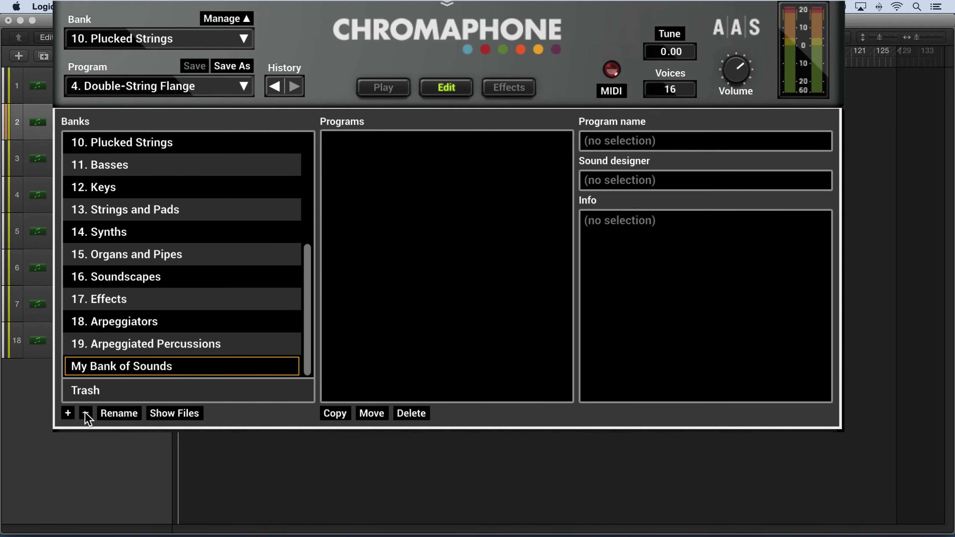
click(126, 321)
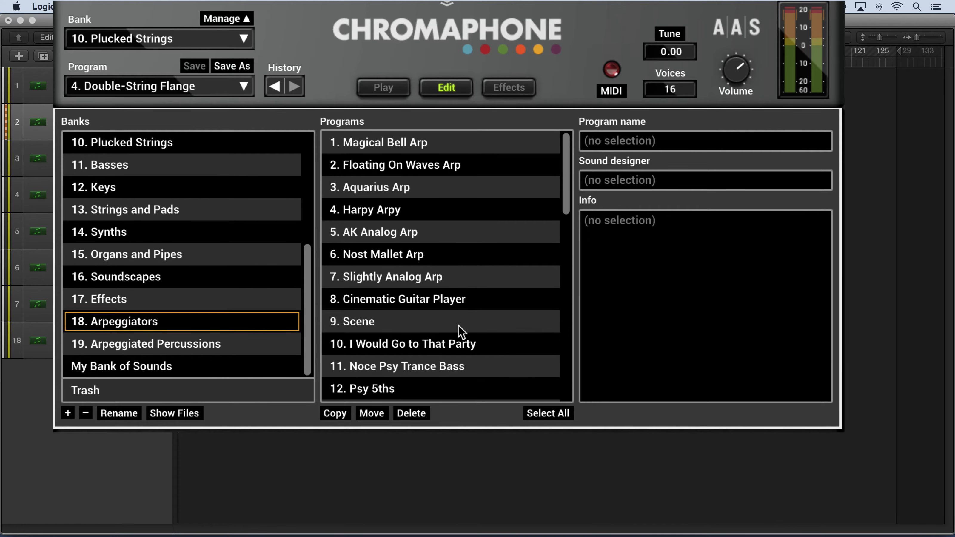
click(146, 371)
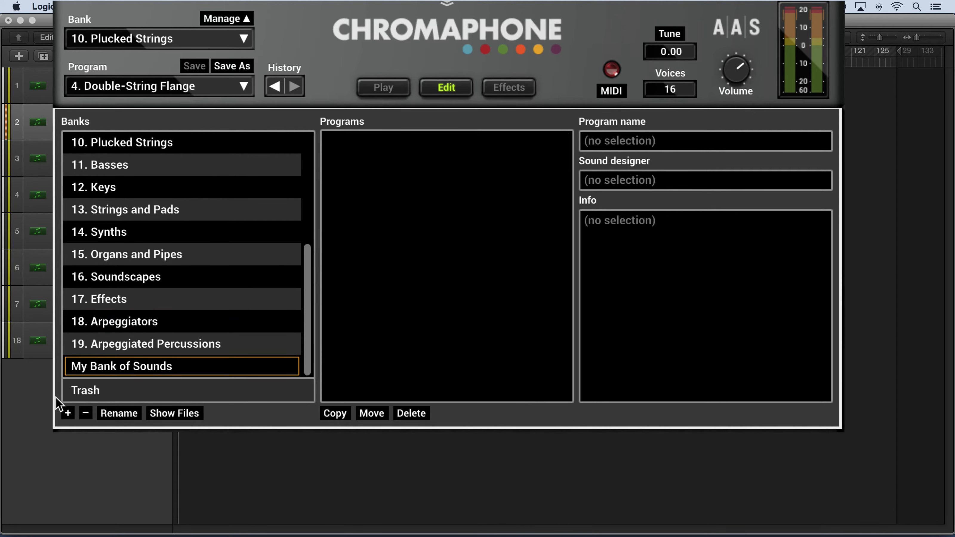
click(121, 414)
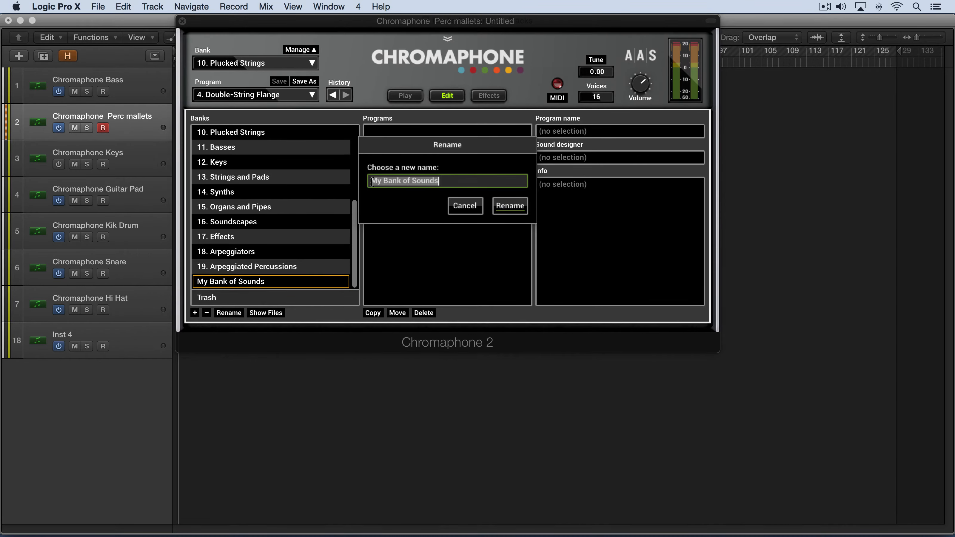
click(371, 182)
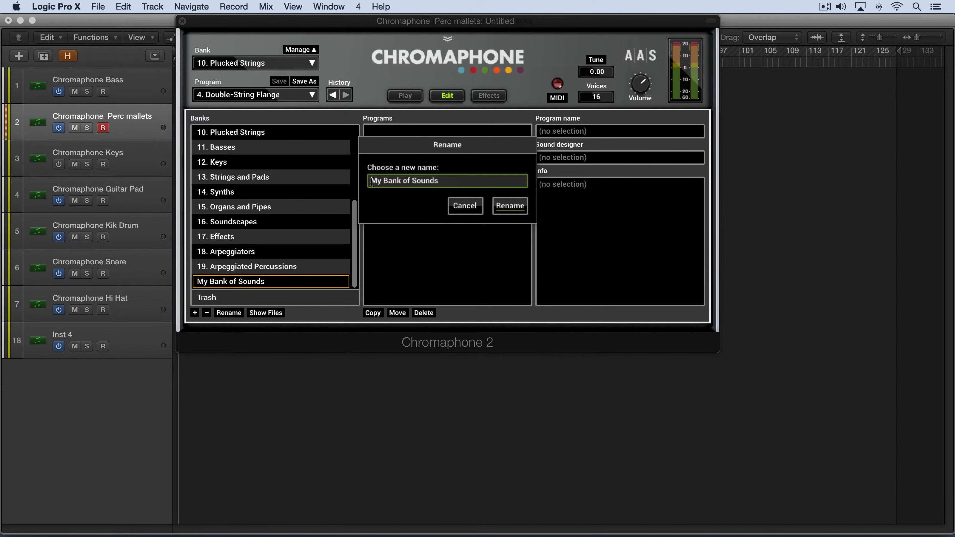
text(20.)
key(Return)
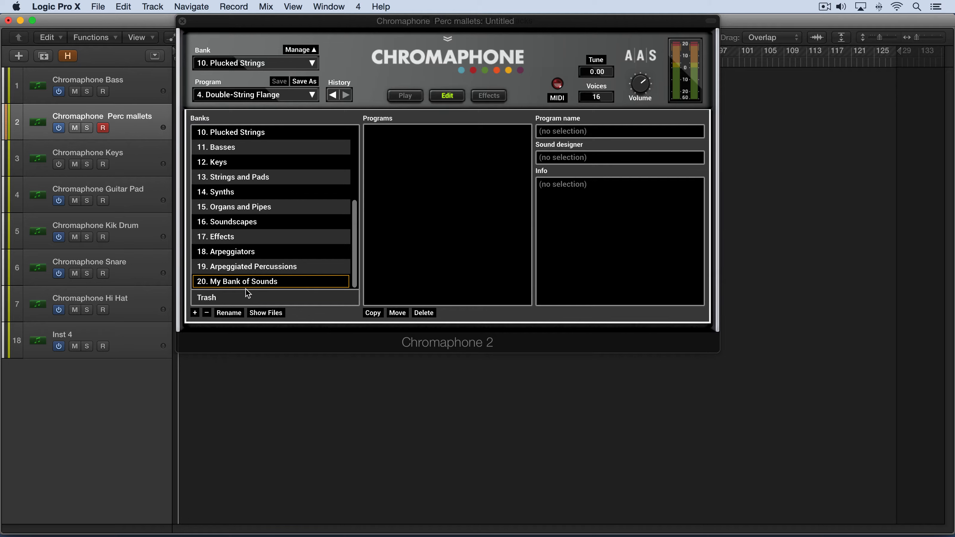
Select the 14. Synths bank, reveal the bank files in Finder, and widen the file column to read the full names.
click(233, 193)
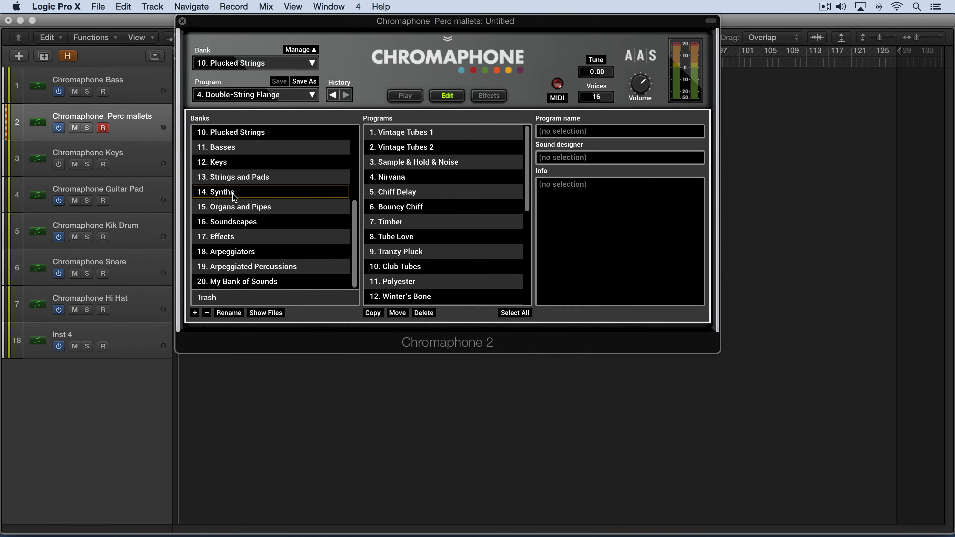
click(265, 314)
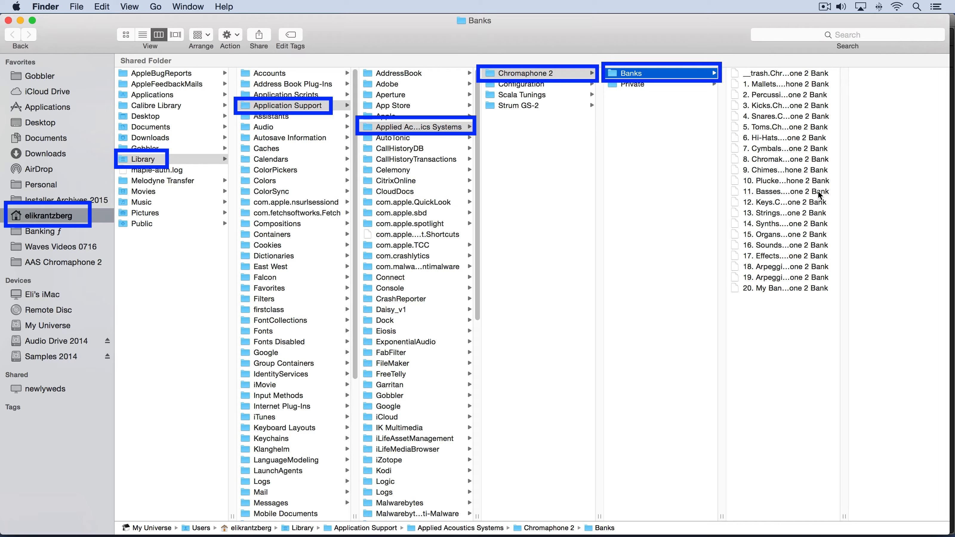
double_click(847, 516)
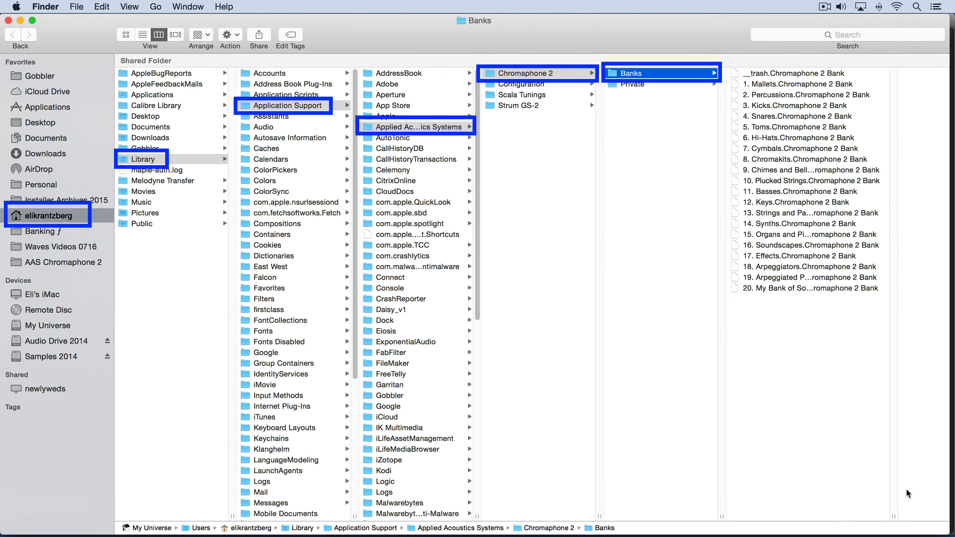
drag(895, 516, 937, 514)
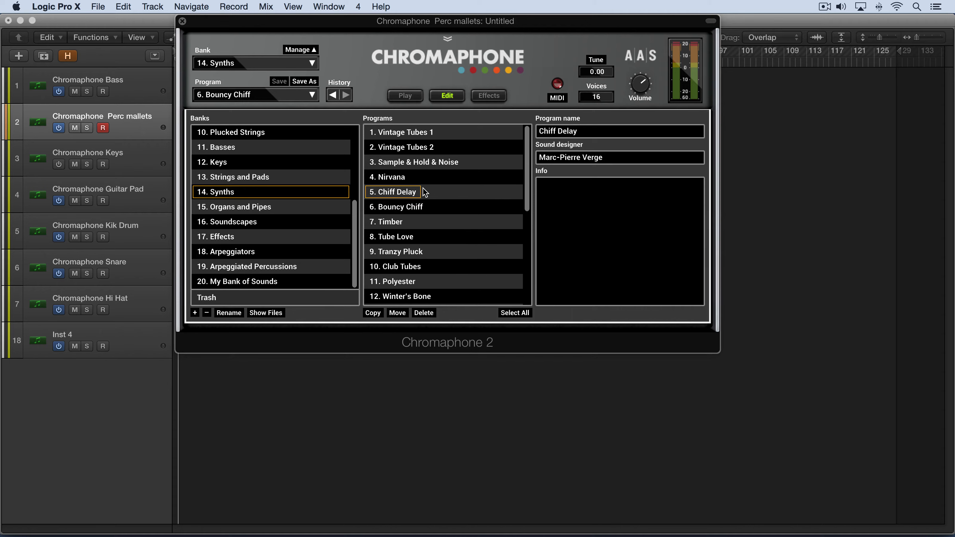
Load 5. Chiff Delay from the 14. Synths bank and open its info text, leaving it unedited.
click(425, 192)
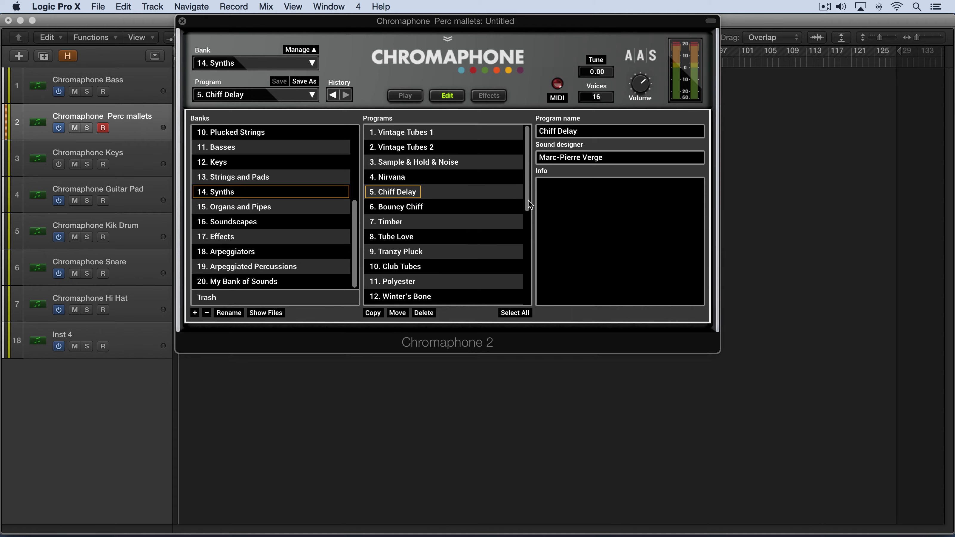
click(602, 212)
click(465, 241)
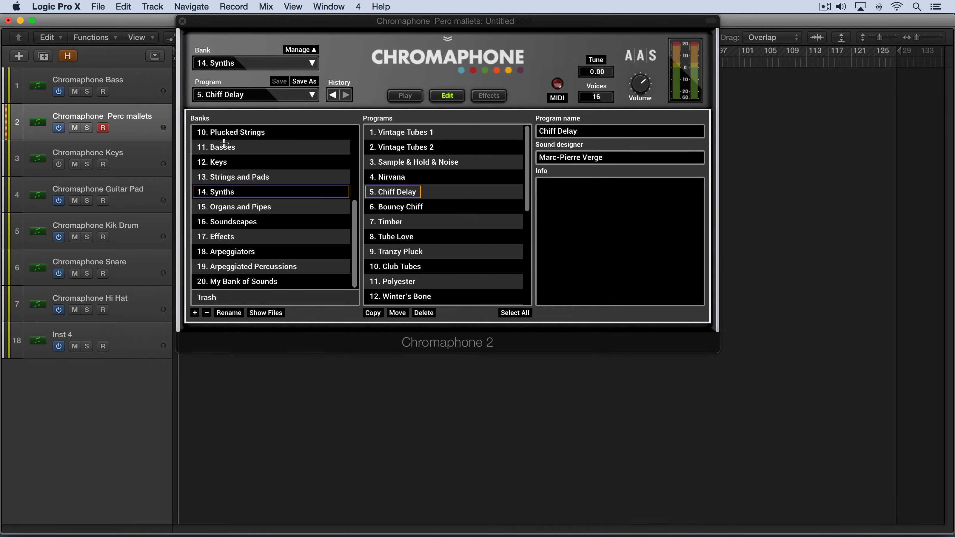
Load the 50. Moving Mallets program from the 1. Mallets bank.
scroll(231, 135, up, 5)
click(235, 132)
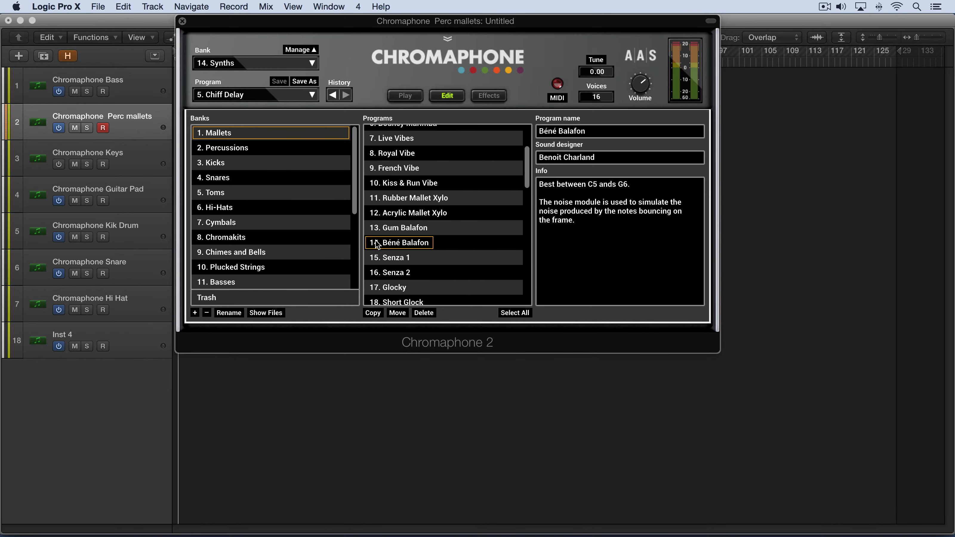
scroll(404, 280, down, 10)
scroll(404, 281, down, 1)
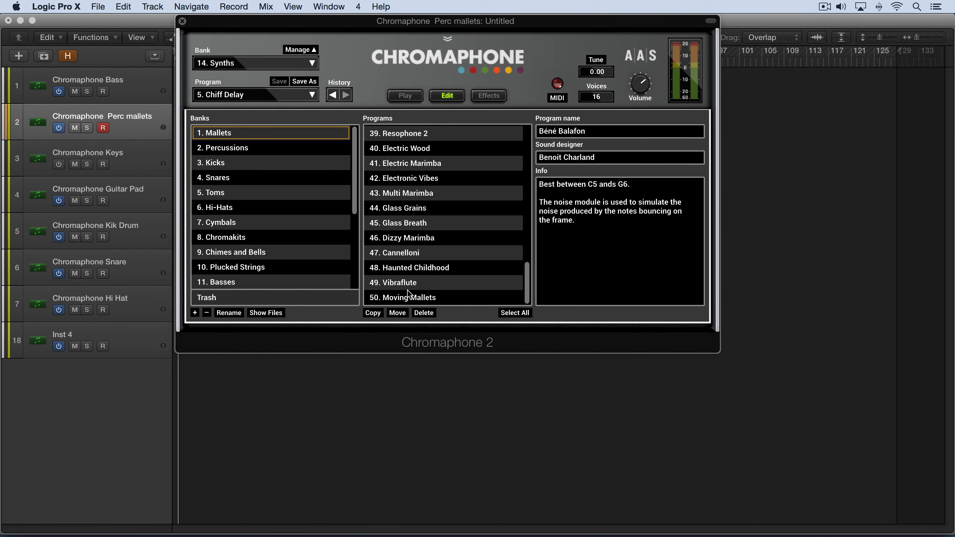
click(418, 298)
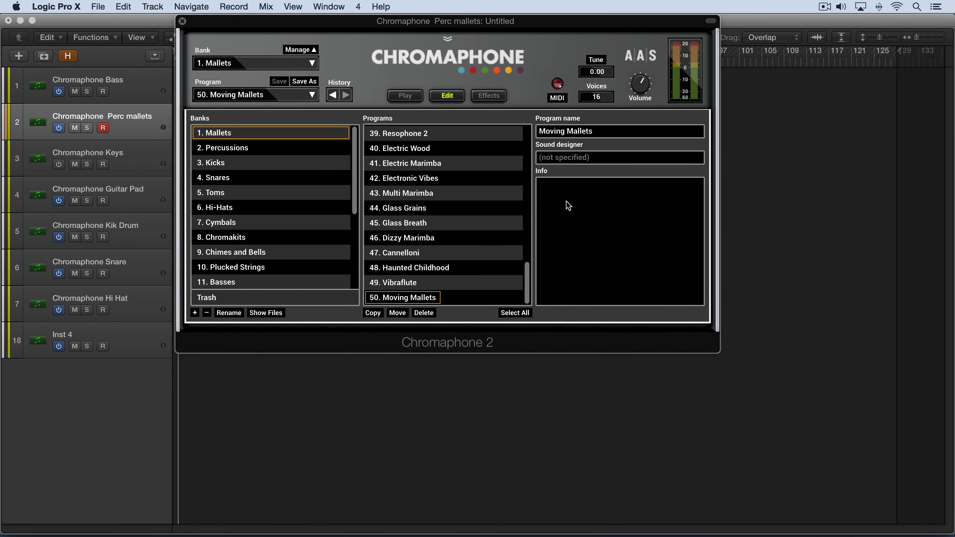
Enter the sound designer's name for Moving Mallets and set its info text to "LFO Movement".
click(579, 161)
text(Eli Krantzberg)
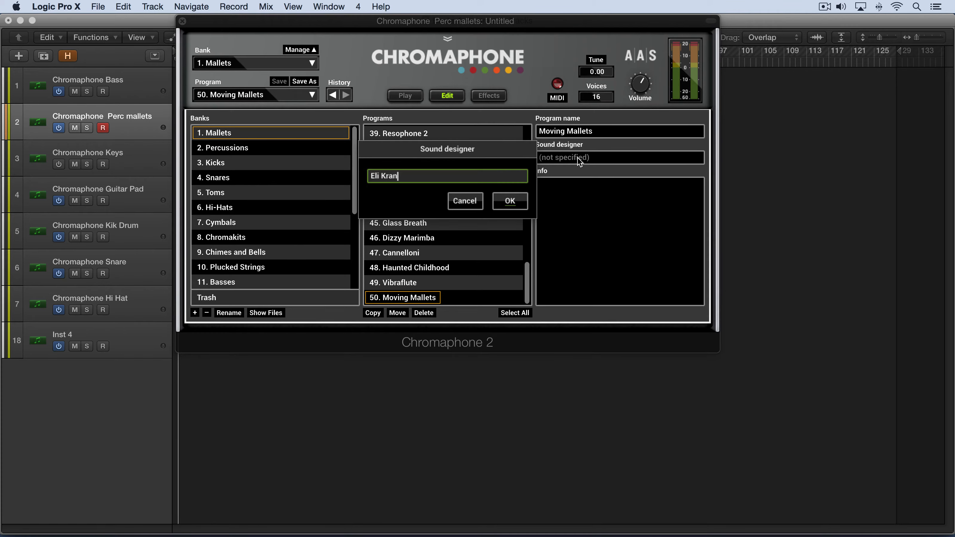
key(Return)
click(590, 193)
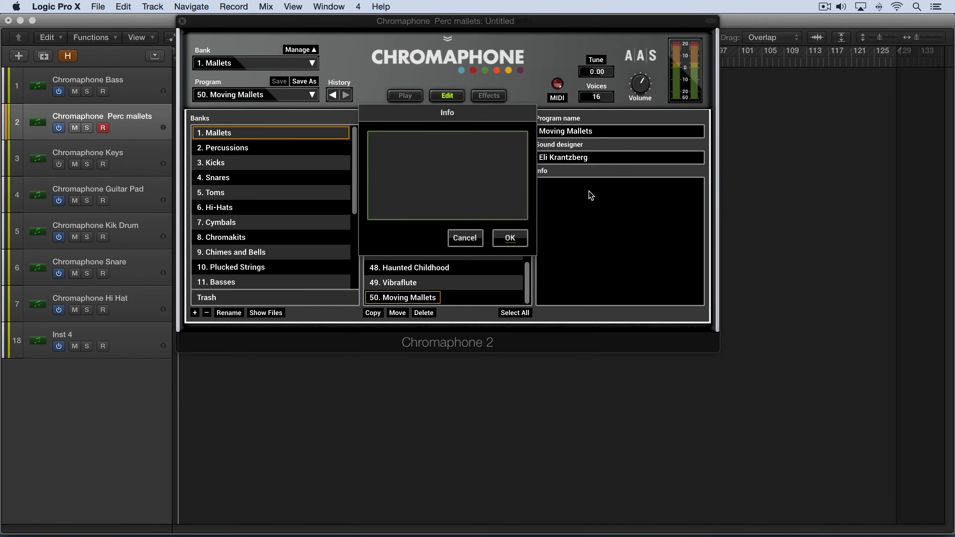
text(LFO Movement)
key(Return)
click(510, 238)
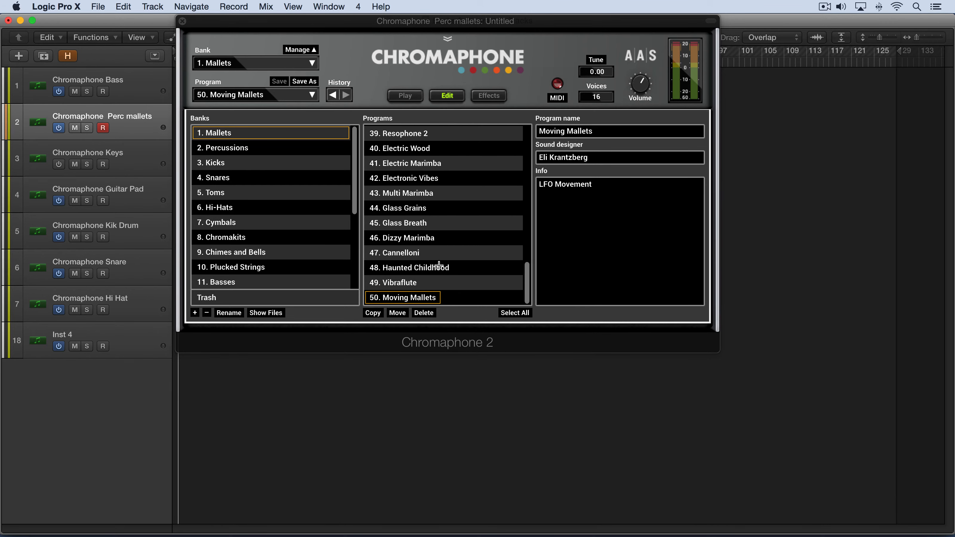
Select 47. Cannelloni, 45. Glass Breath and 43. Multi Marimba together and open their shared info editor, cancelling without changes.
click(408, 253)
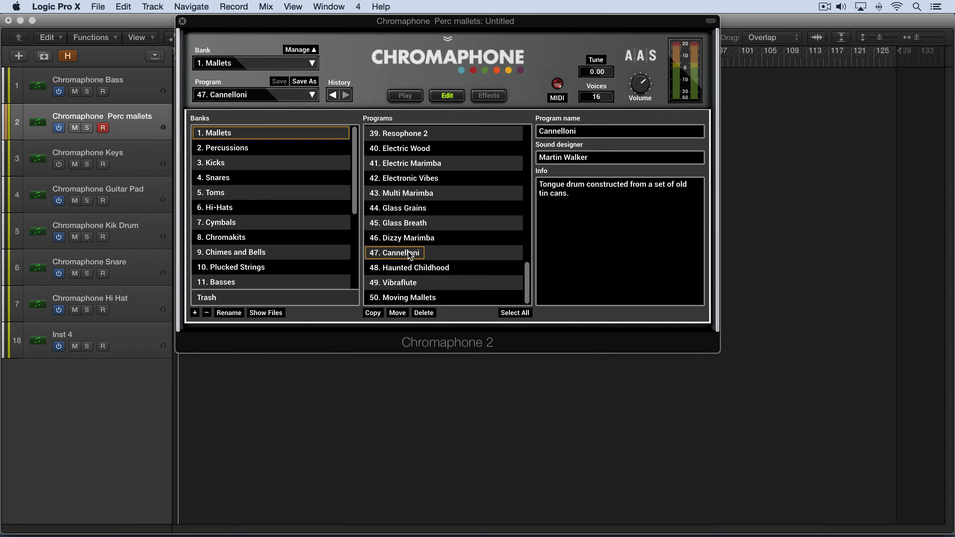
super+click(404, 225)
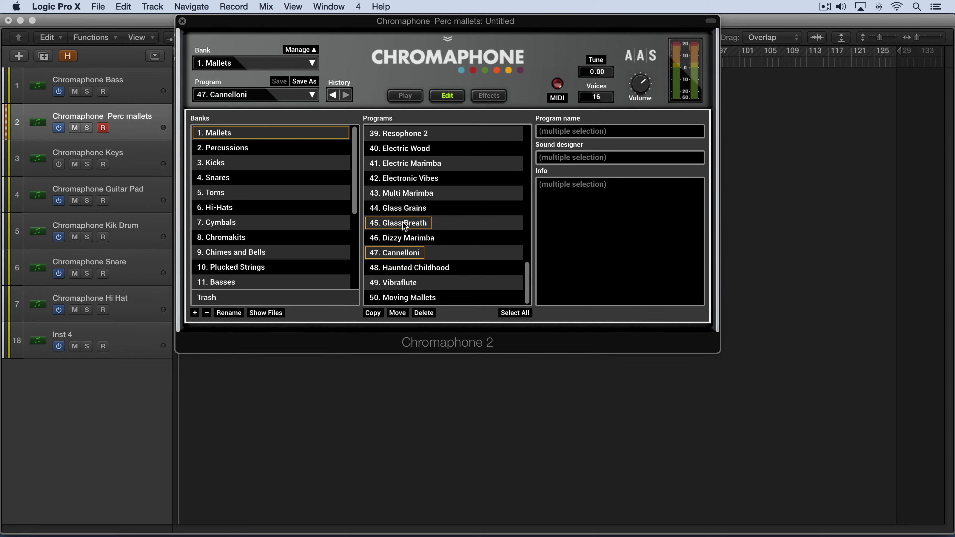
super+click(403, 192)
click(581, 205)
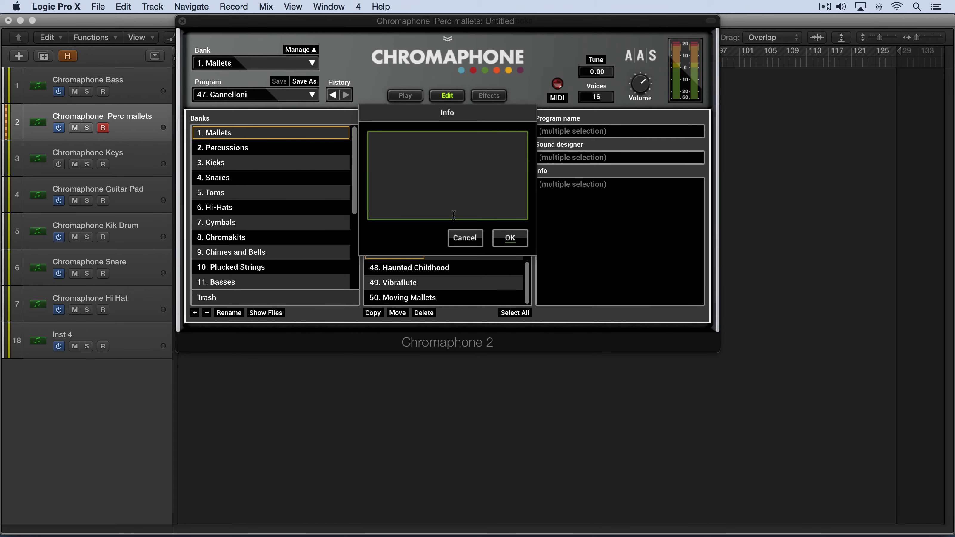
click(465, 237)
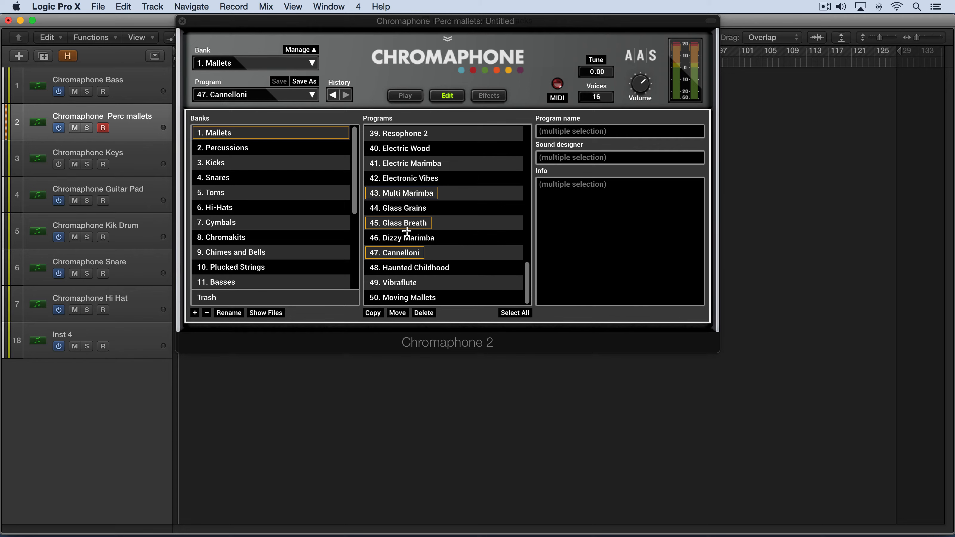
Select the consecutive programs 42. Electronic Vibes through 46. Dizzy Marimba, then select only 49. Vibraflute.
shift+click(408, 180)
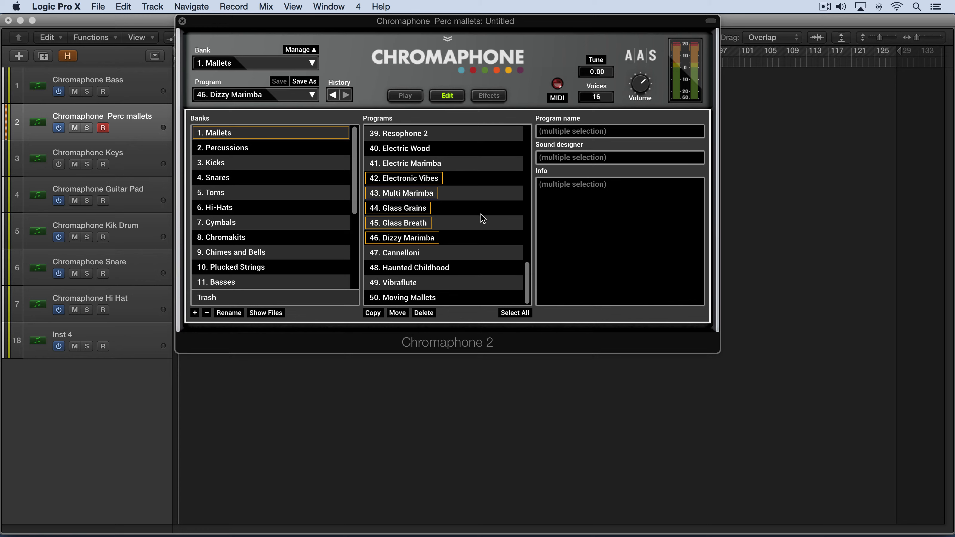
click(465, 282)
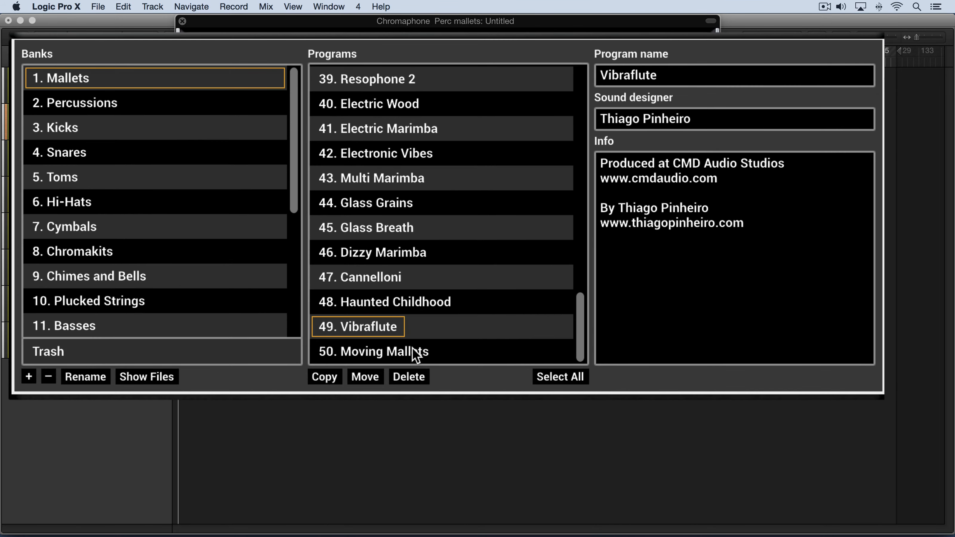
Copy 50. Moving Mallets from the Mallets bank into 20. My Bank of Sounds and open that bank.
click(421, 329)
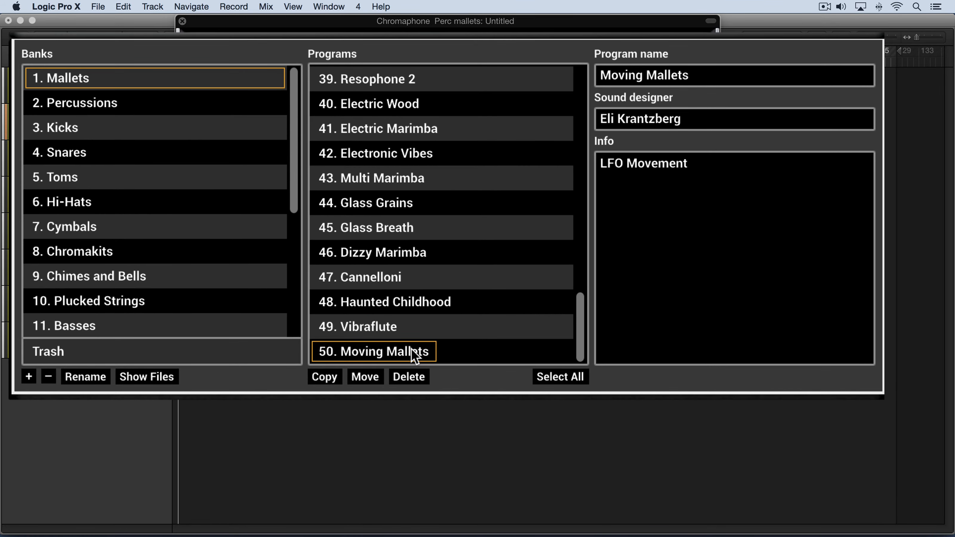
scroll(181, 230, down, 5)
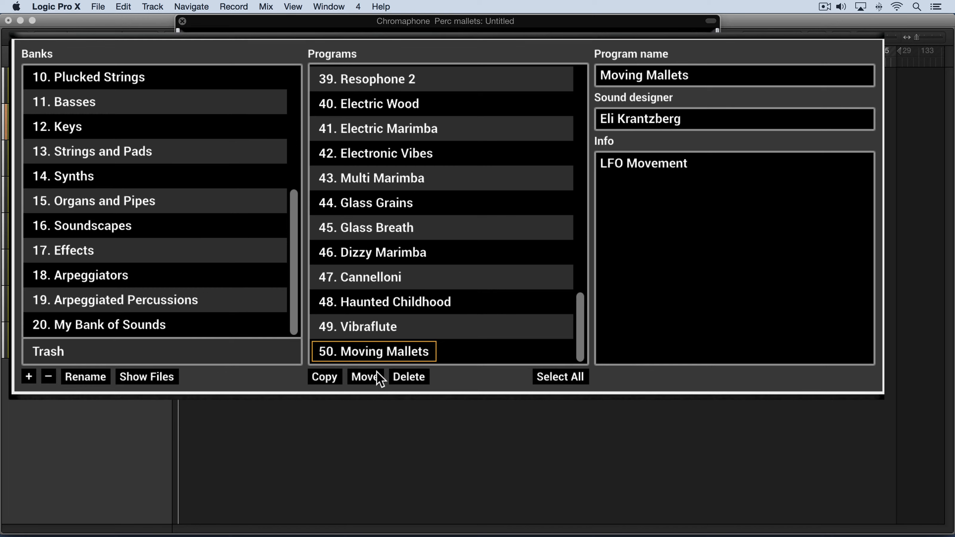
click(325, 377)
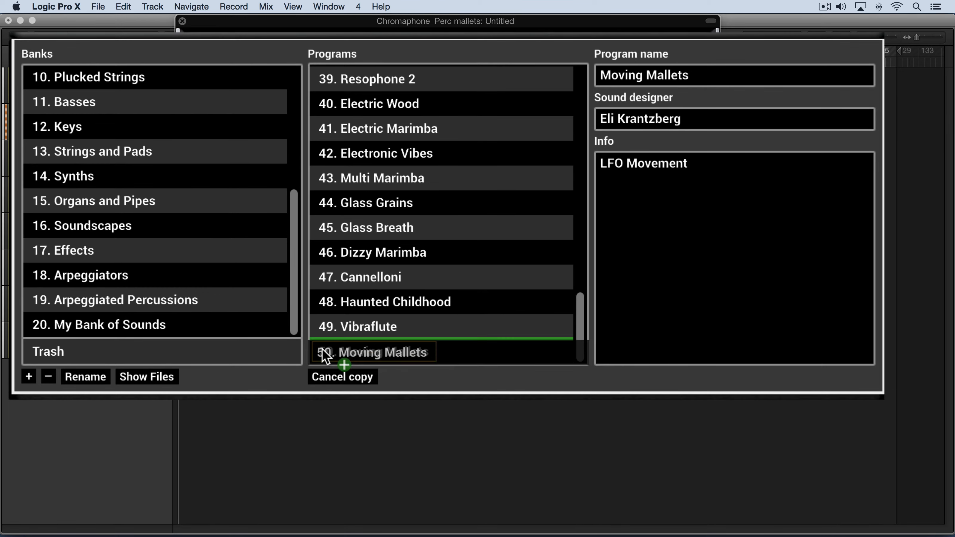
click(132, 329)
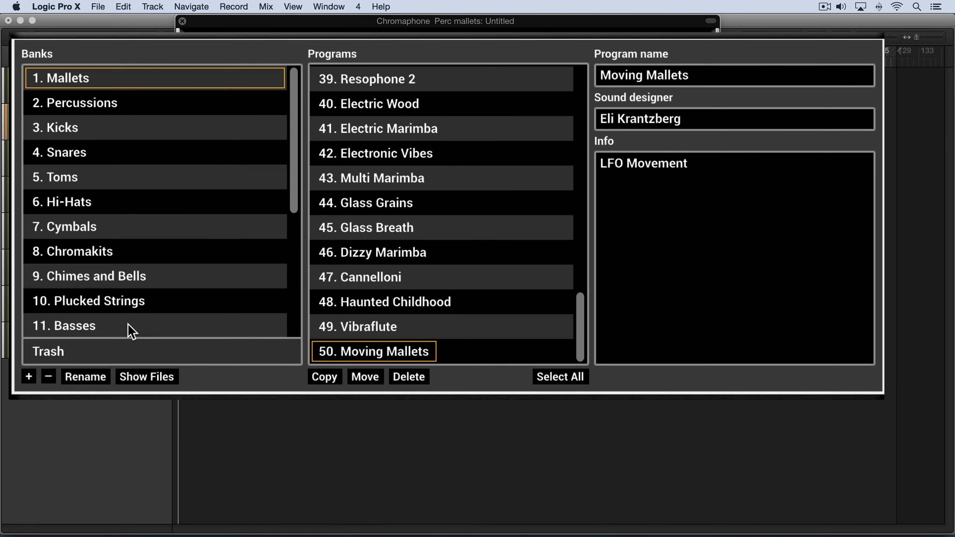
scroll(137, 308, down, 5)
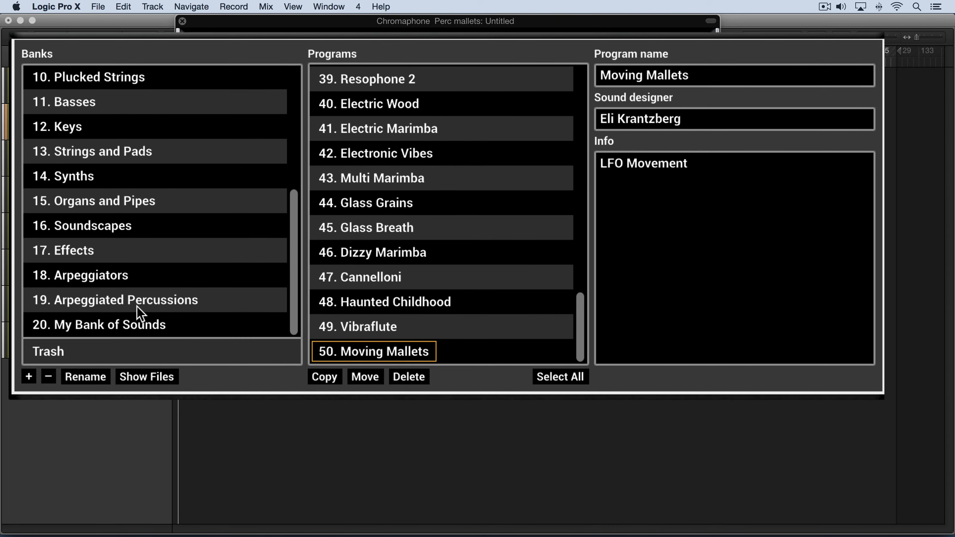
click(125, 327)
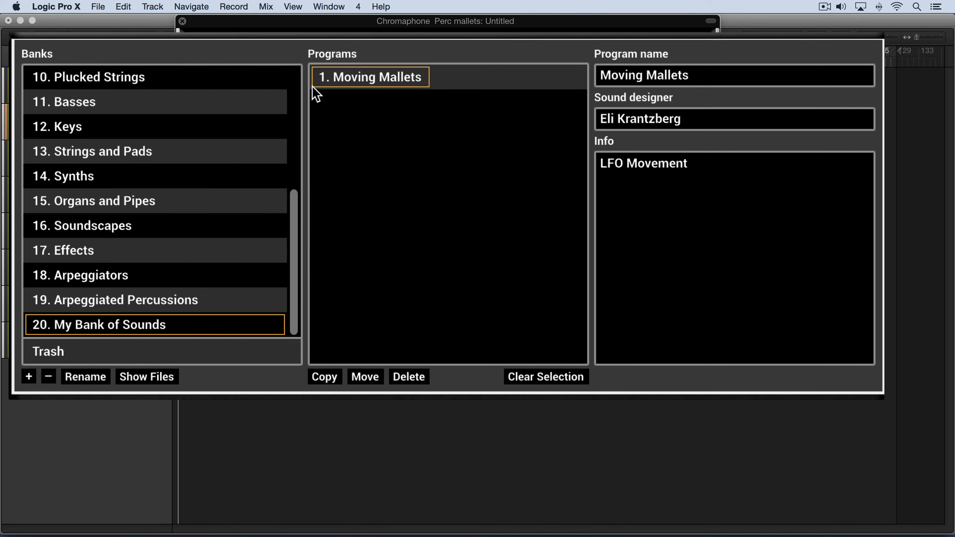
scroll(117, 99, up, 2)
scroll(136, 129, down, 2)
click(366, 377)
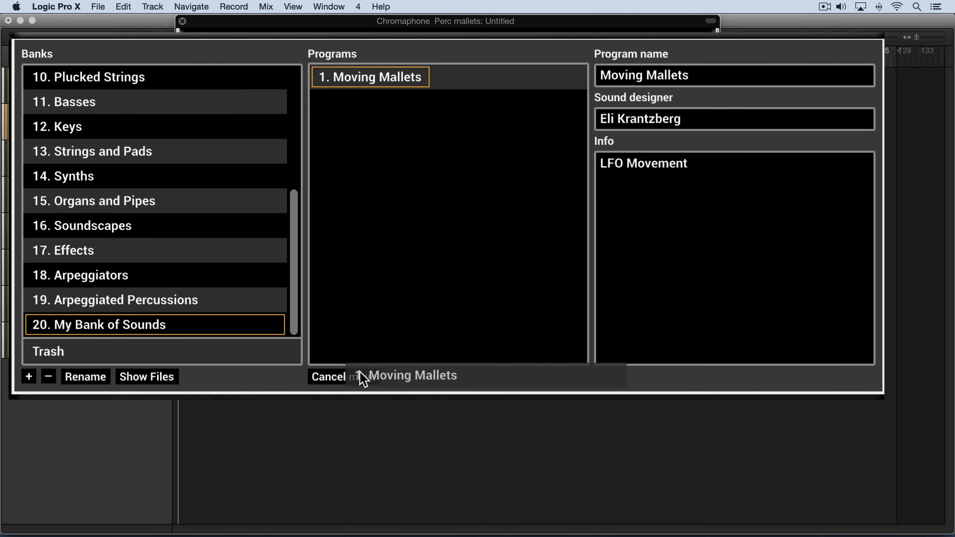
click(342, 378)
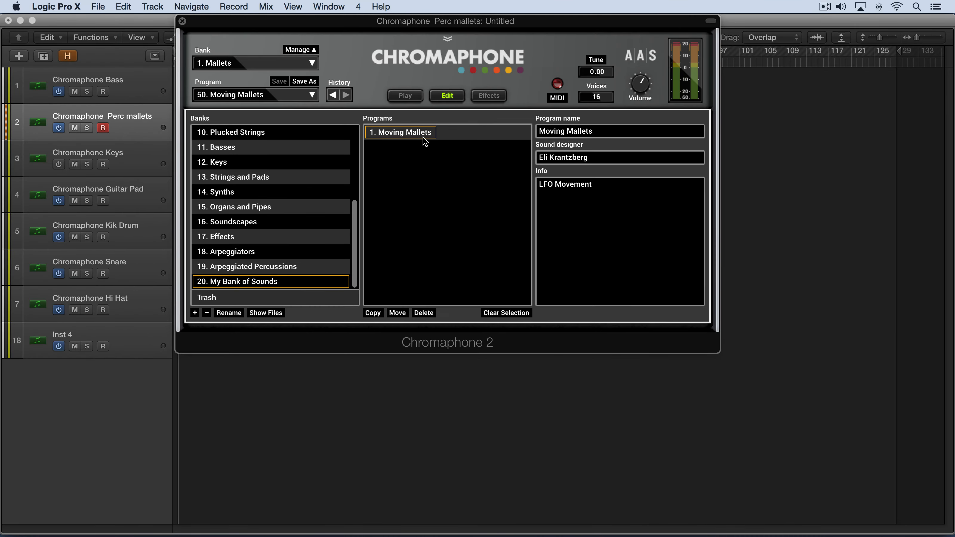
Delete Moving Mallets from 20. My Bank of Sounds and open the Trash.
click(424, 313)
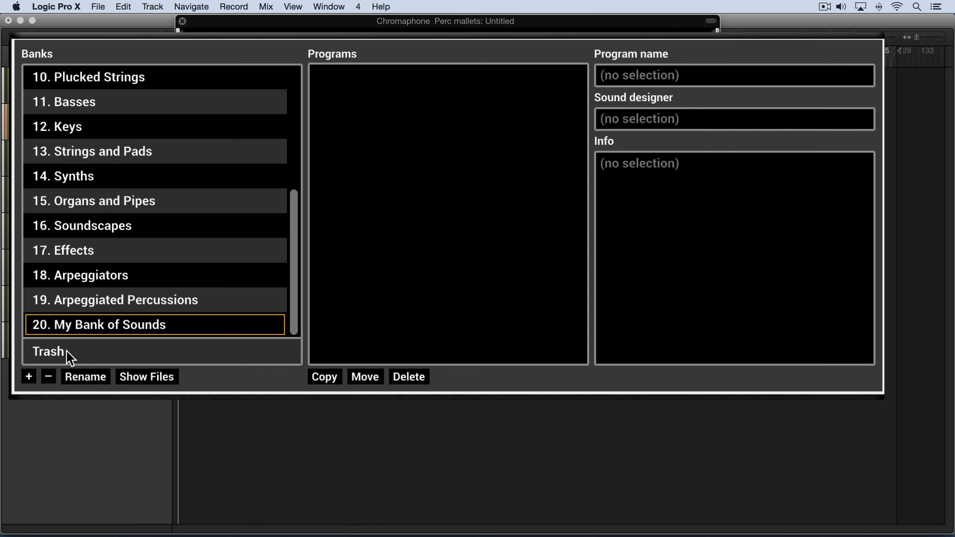
click(67, 351)
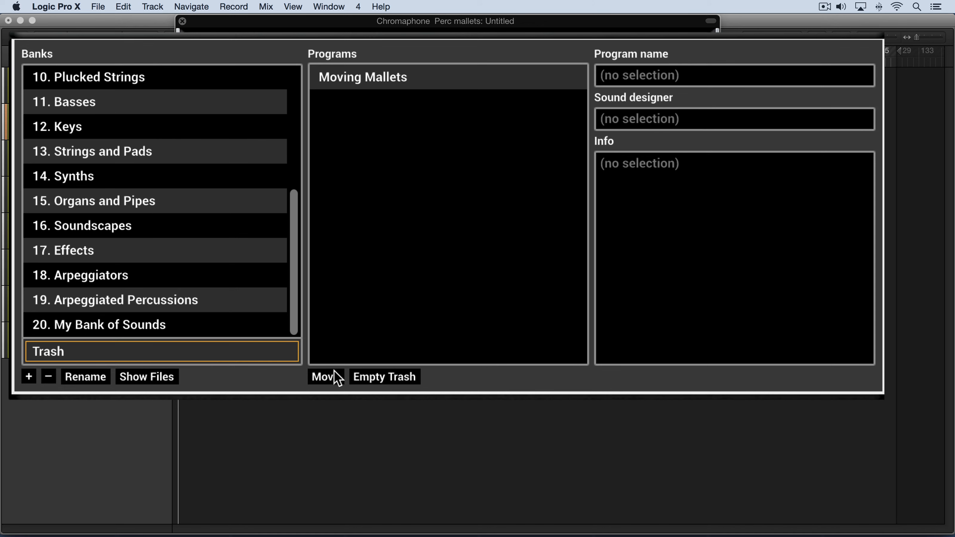
Move Moving Mallets from the Trash back to 20. My Bank of Sounds and open that bank.
click(372, 79)
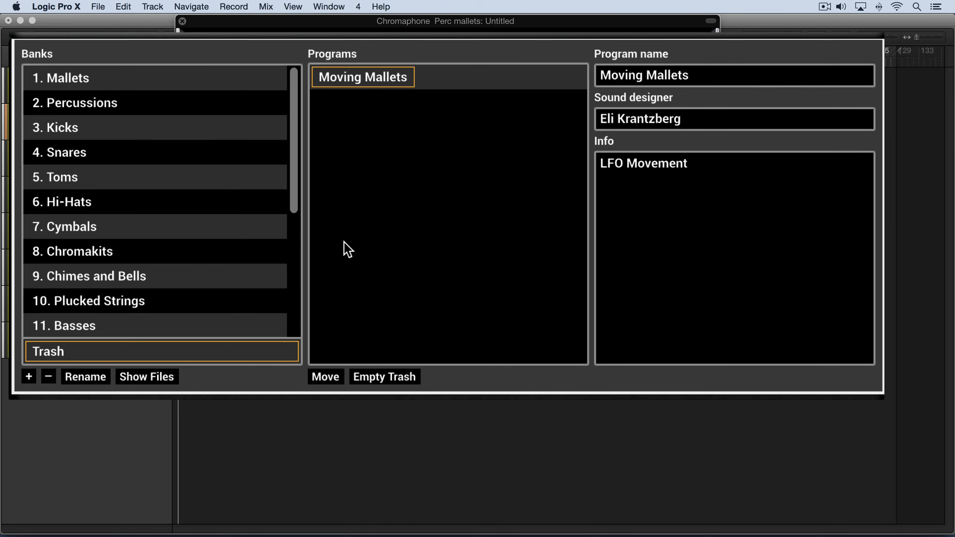
click(331, 377)
scroll(108, 323, down, 5)
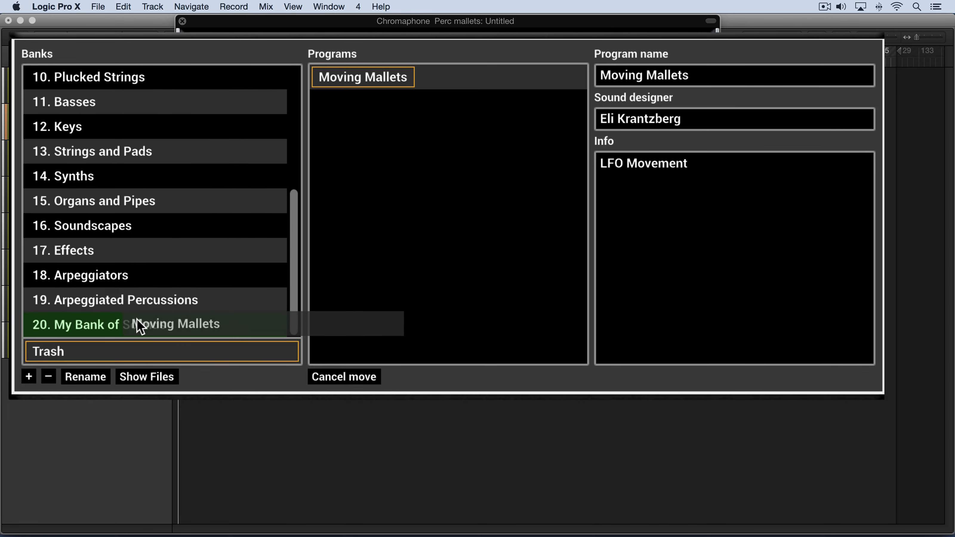
click(138, 324)
scroll(120, 331, down, 5)
click(119, 330)
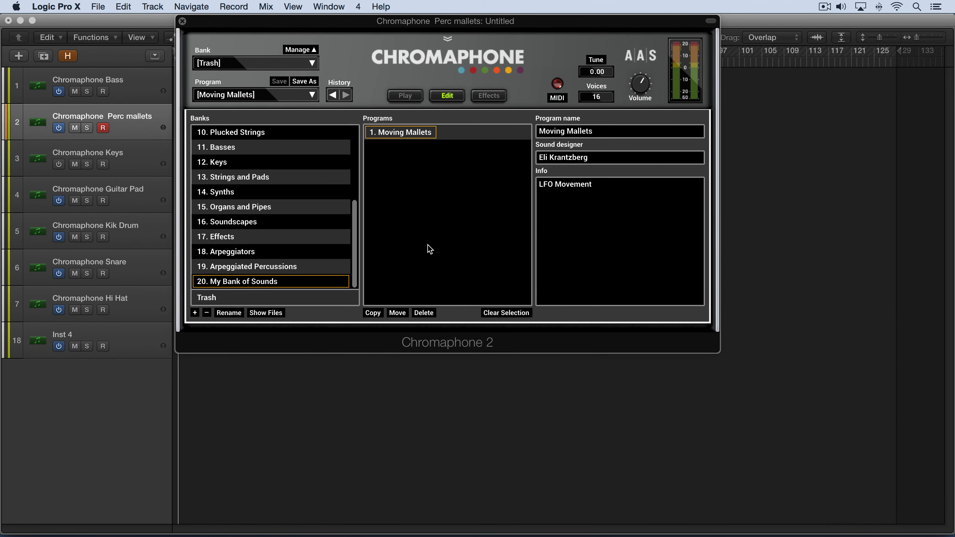
Switch to Finder to view the Chromaphone 2 Banks folder, then close its window.
key(super+Tab)
key(super+Tab)
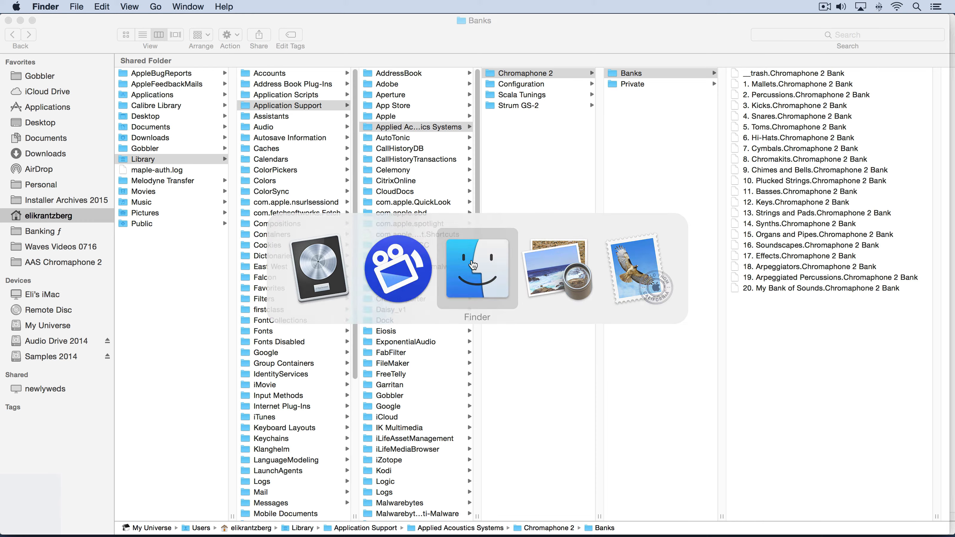
click(8, 20)
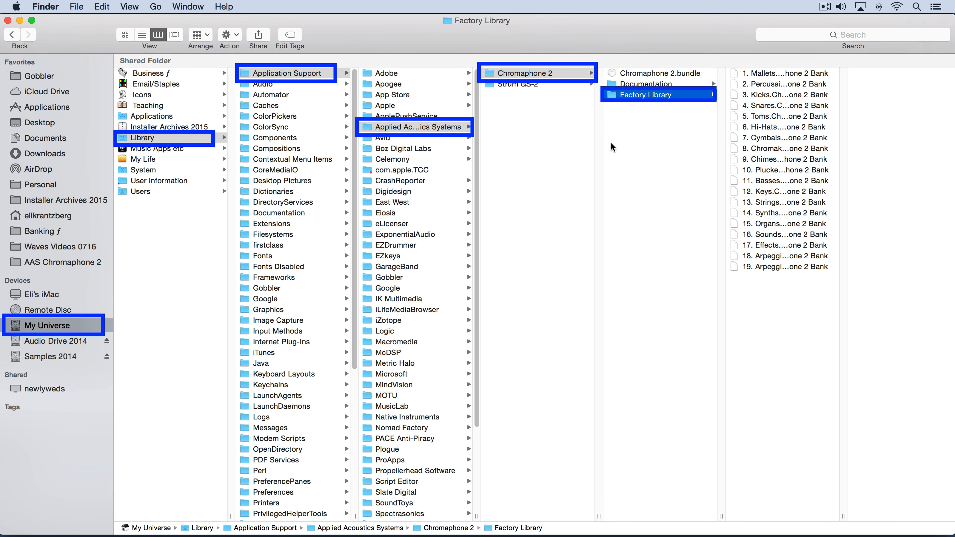
Open the Factory Library folder of Strum GS-2 within Applied Acoustics Systems to view its bank files.
click(514, 83)
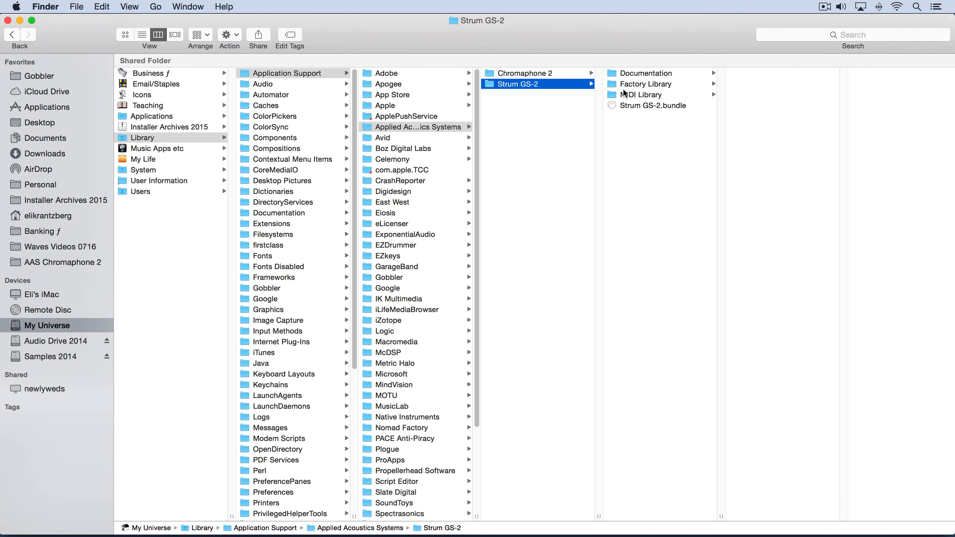
click(644, 85)
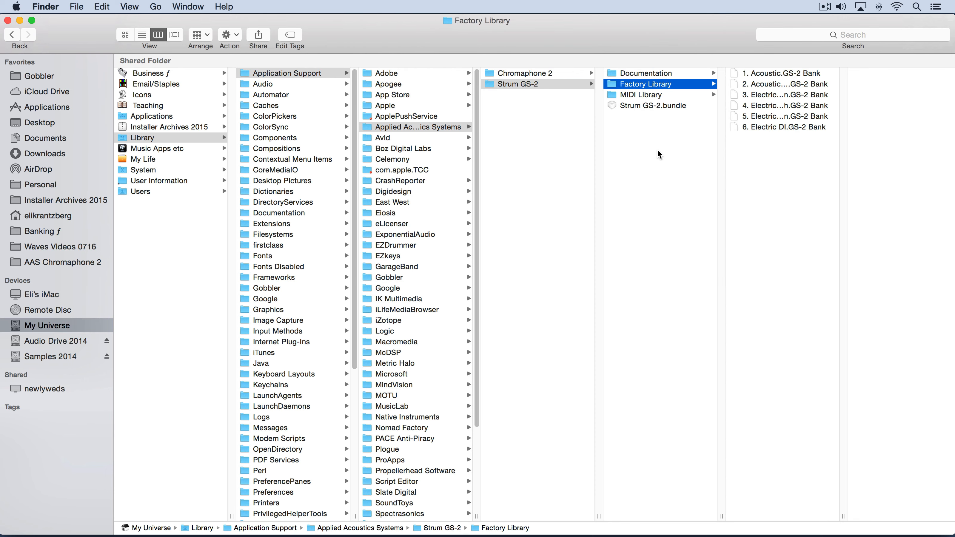